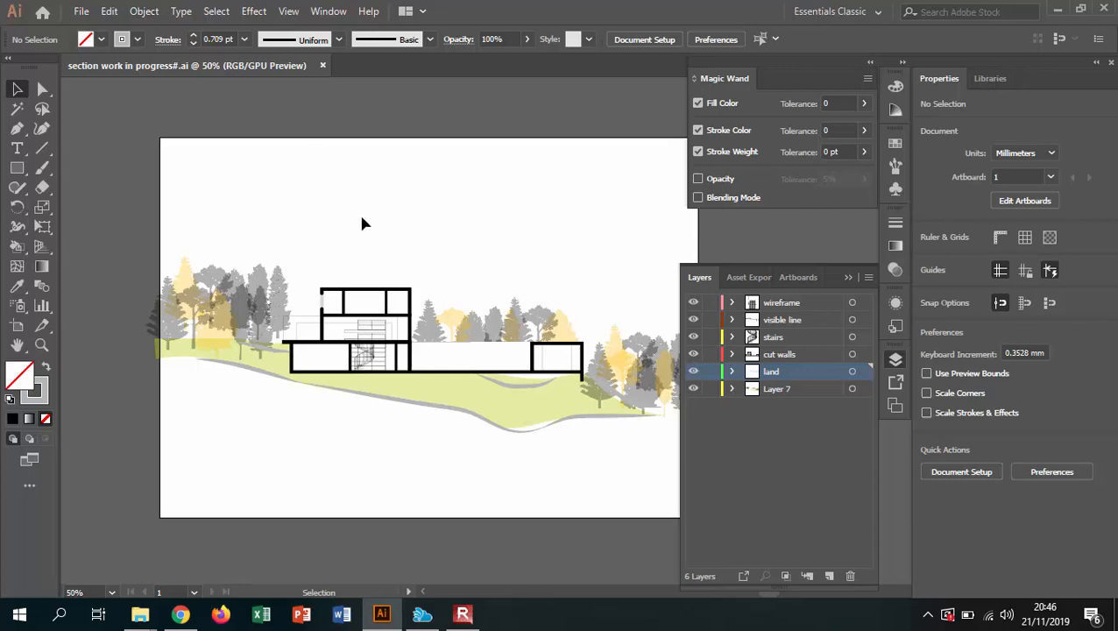
- Open the AutoCAD drawing "Section (1)" from the REP COM folder
left_click(81, 10)
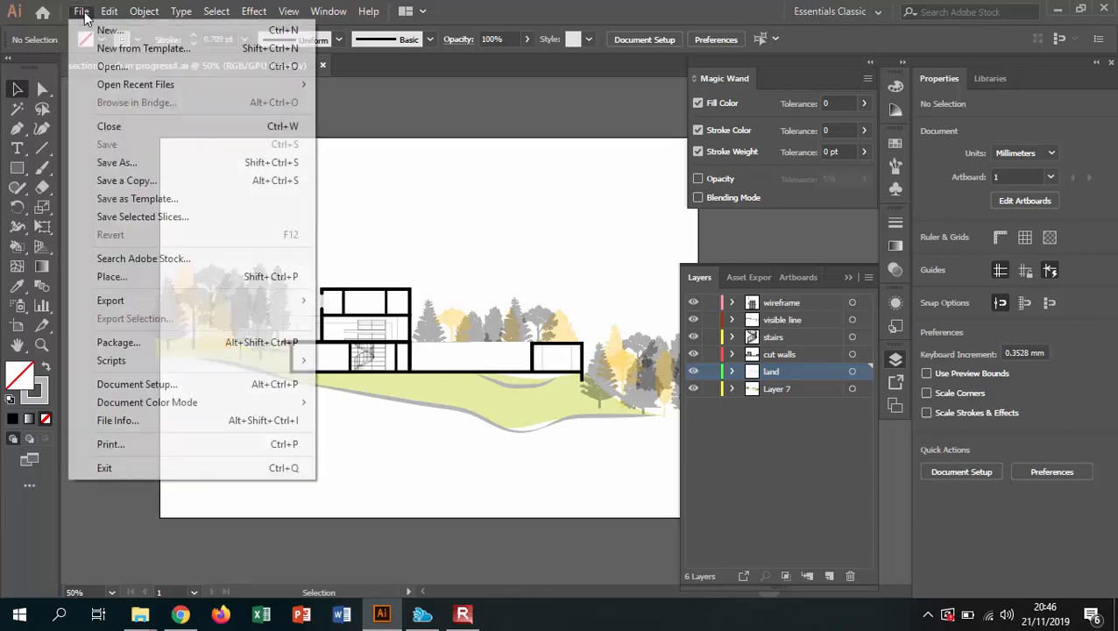
left_click(114, 68)
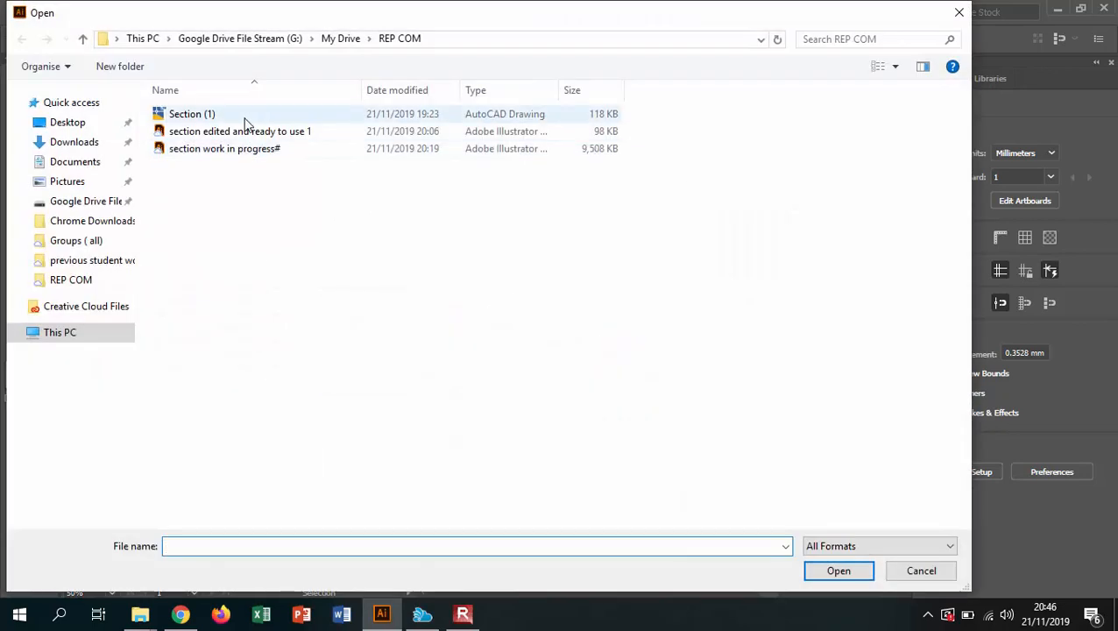
double_click(243, 116)
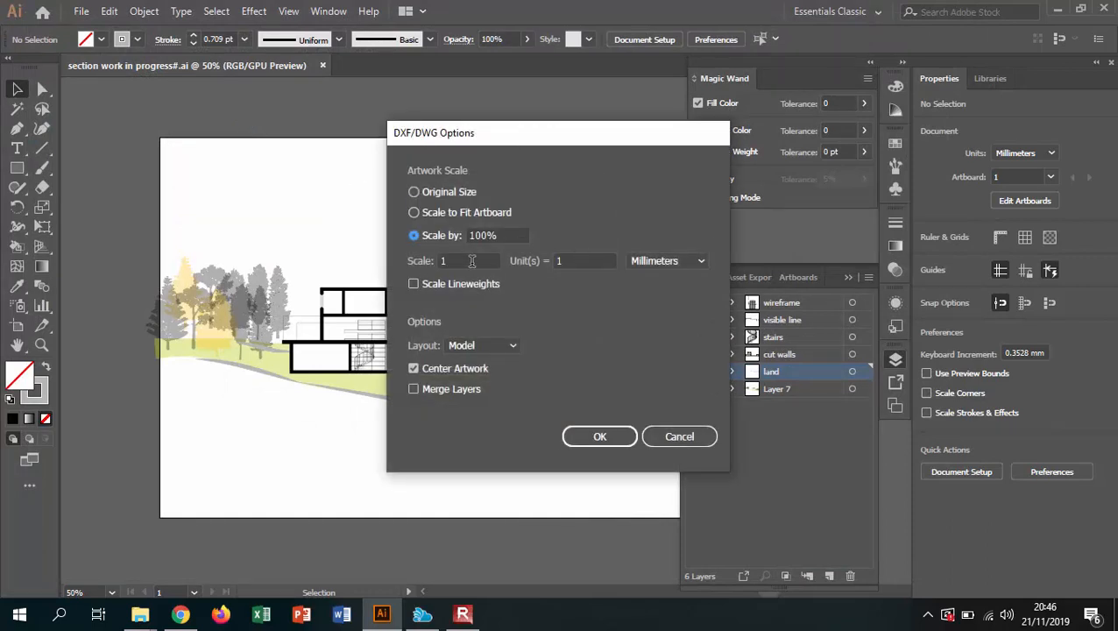
- Import the drawing with Scale by 100% and a scale of 200 units to 1 millimetre
left_click(438, 191)
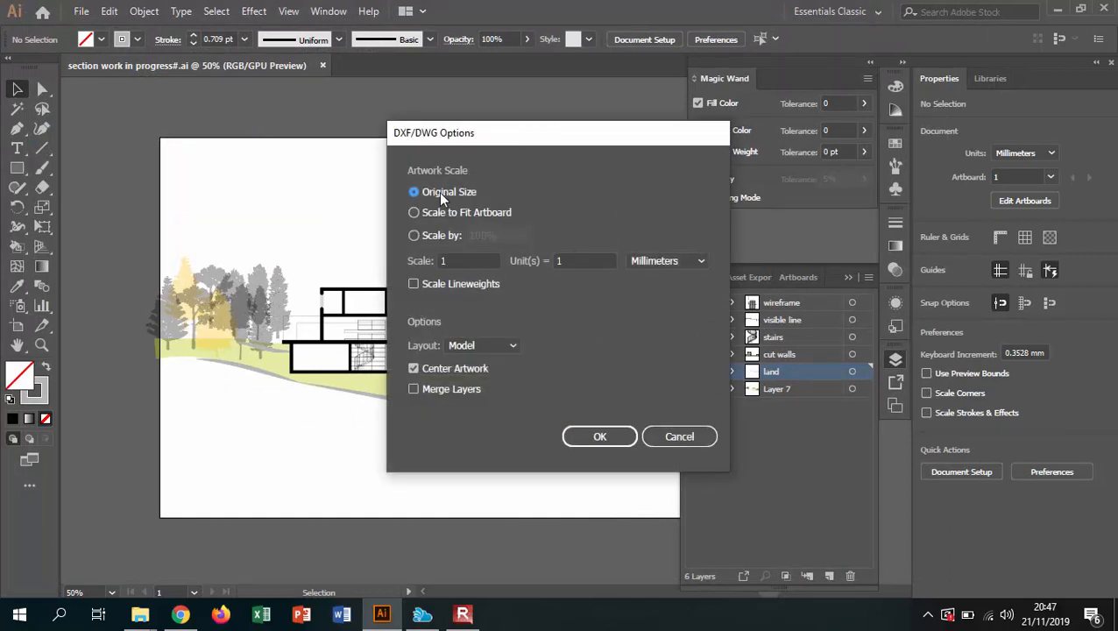
left_click(445, 215)
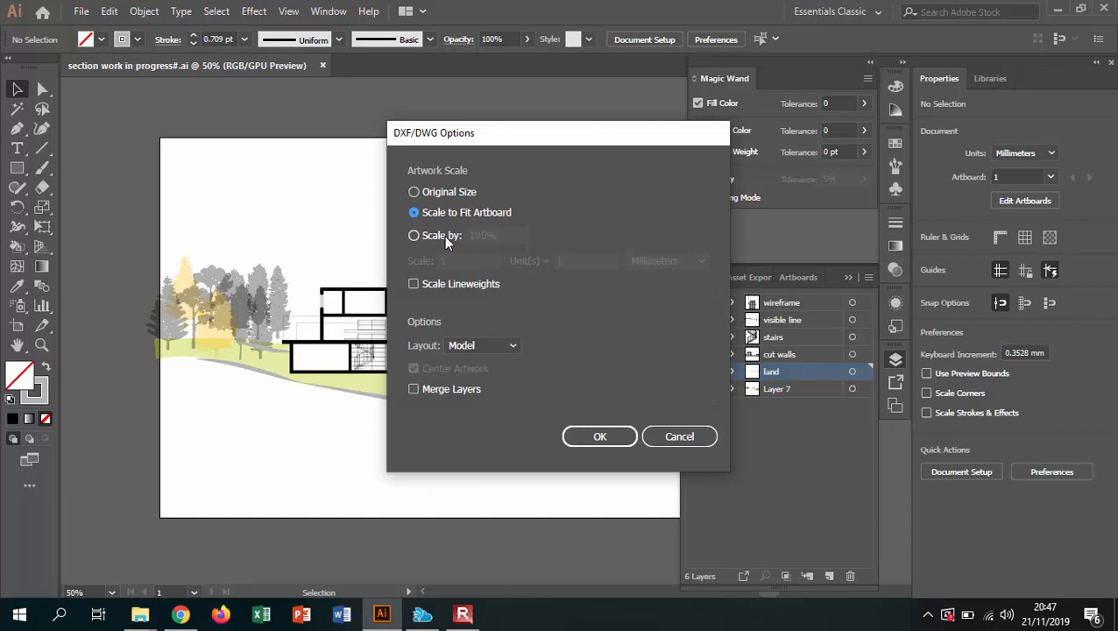
left_click(446, 237)
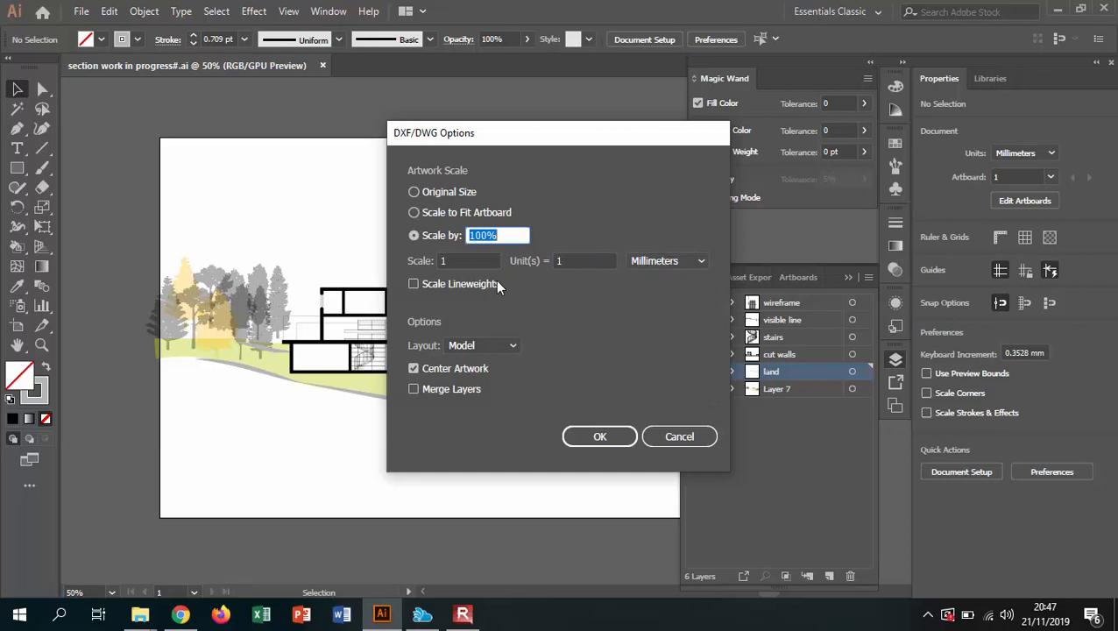
left_click(457, 260)
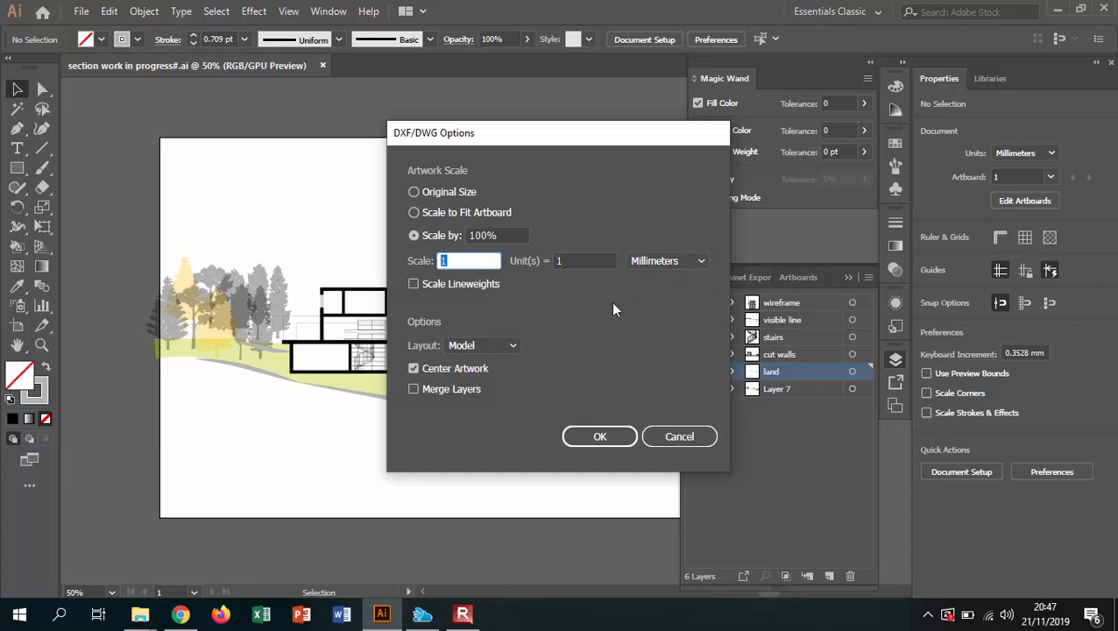
type("200")
left_click(601, 437)
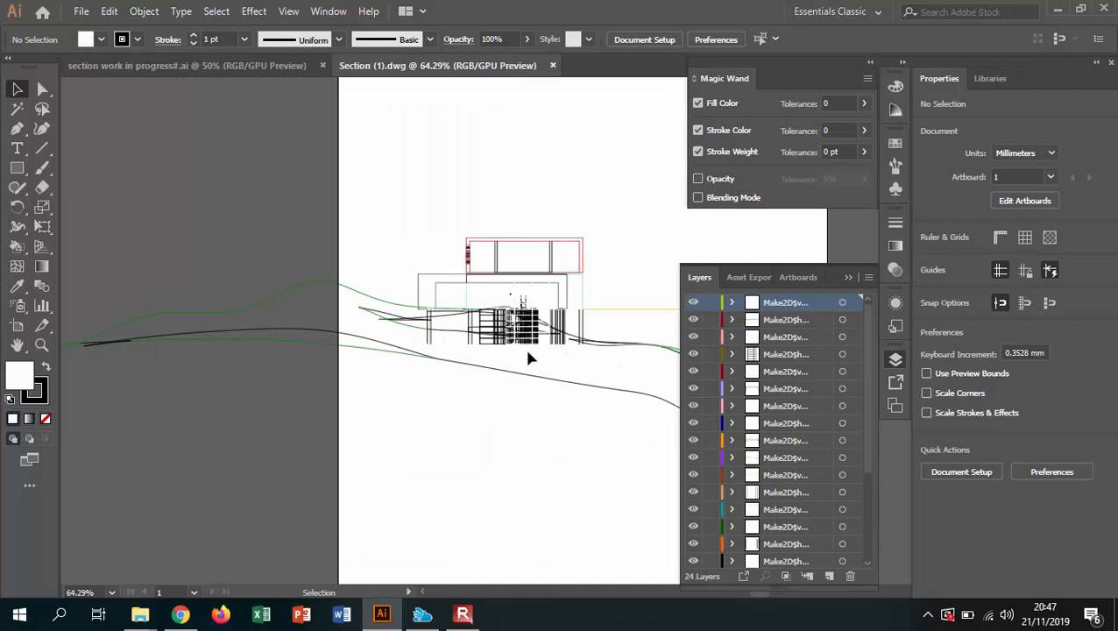
- Examine the imported section drawing, including the building linework, the ground lines and their fit on the artboard
scroll(438, 342, "down", 2)
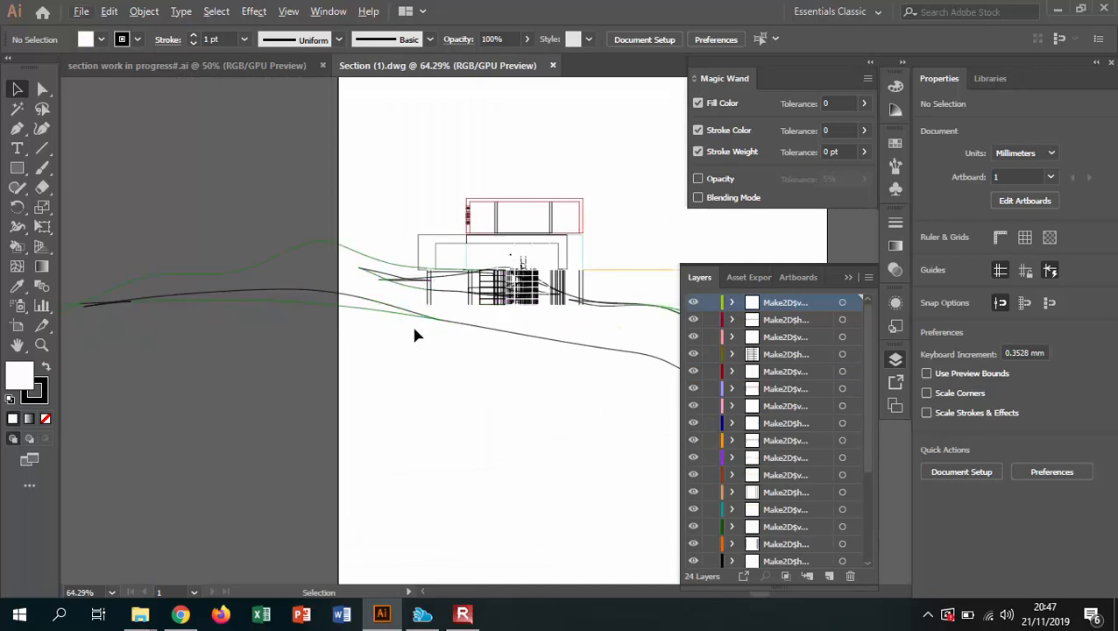
scroll(355, 314, "down", 2, "alt")
scroll(437, 312, "up", 2, "alt")
scroll(438, 321, "down", 2, "alt")
scroll(440, 321, "up", 1, "alt")
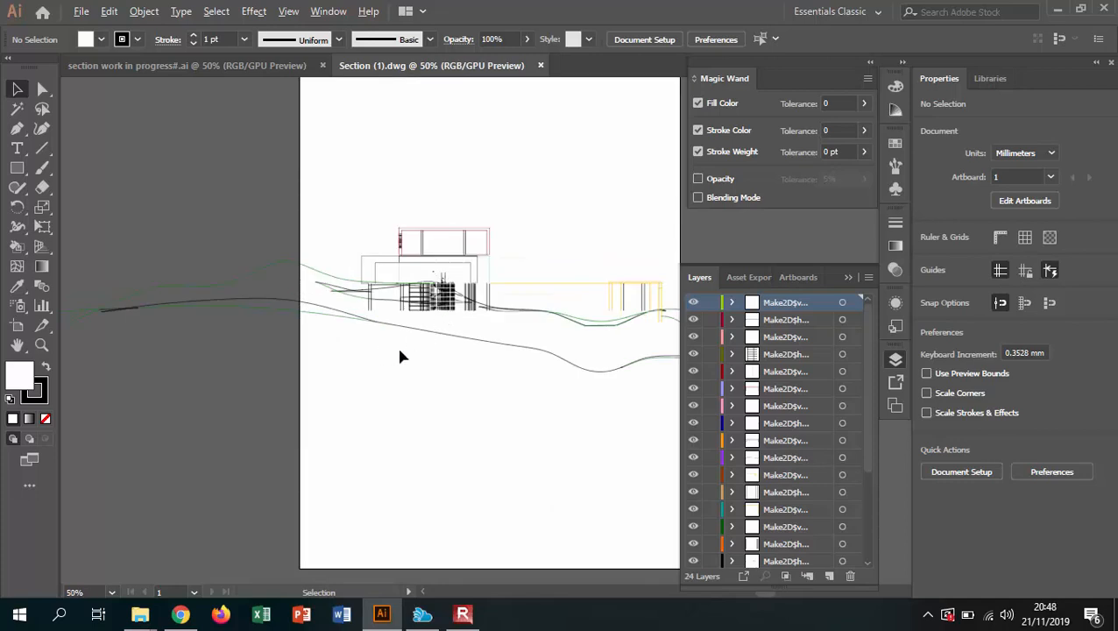
scroll(487, 351, "up", 1, "alt")
scroll(372, 334, "down", 1, "alt")
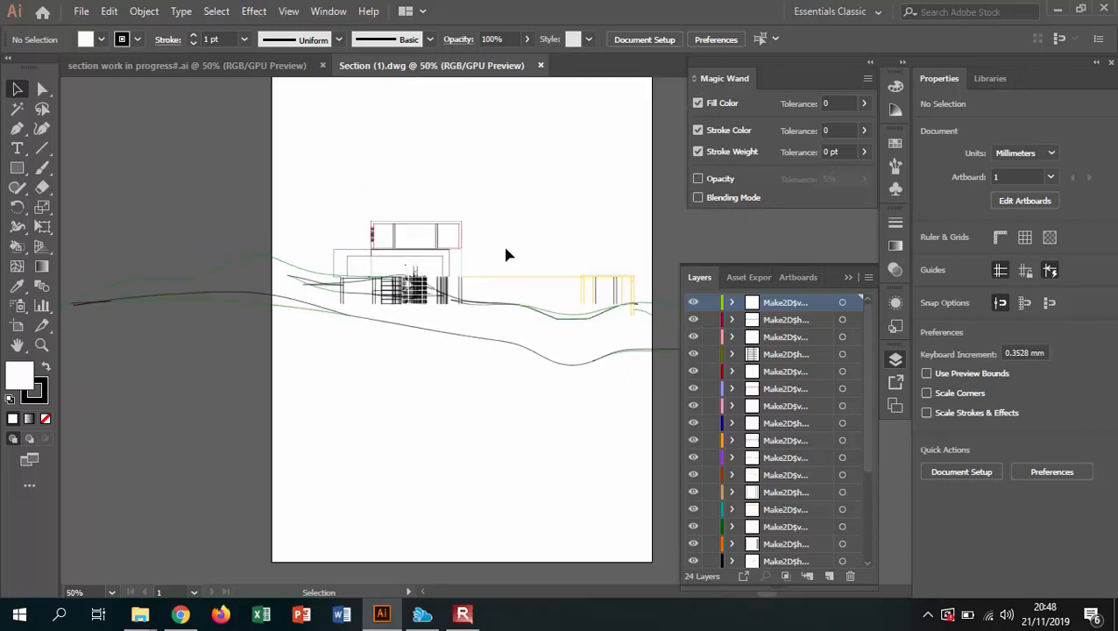
scroll(500, 268, "up", 1, "alt")
scroll(408, 318, "down", 1, "alt")
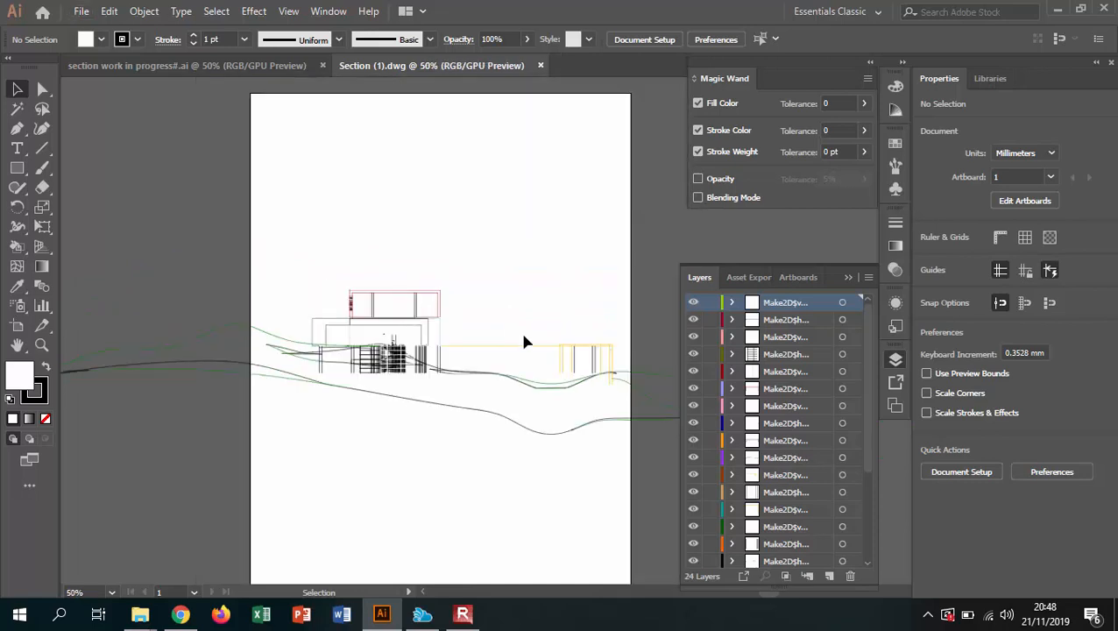
scroll(518, 348, "up", 1)
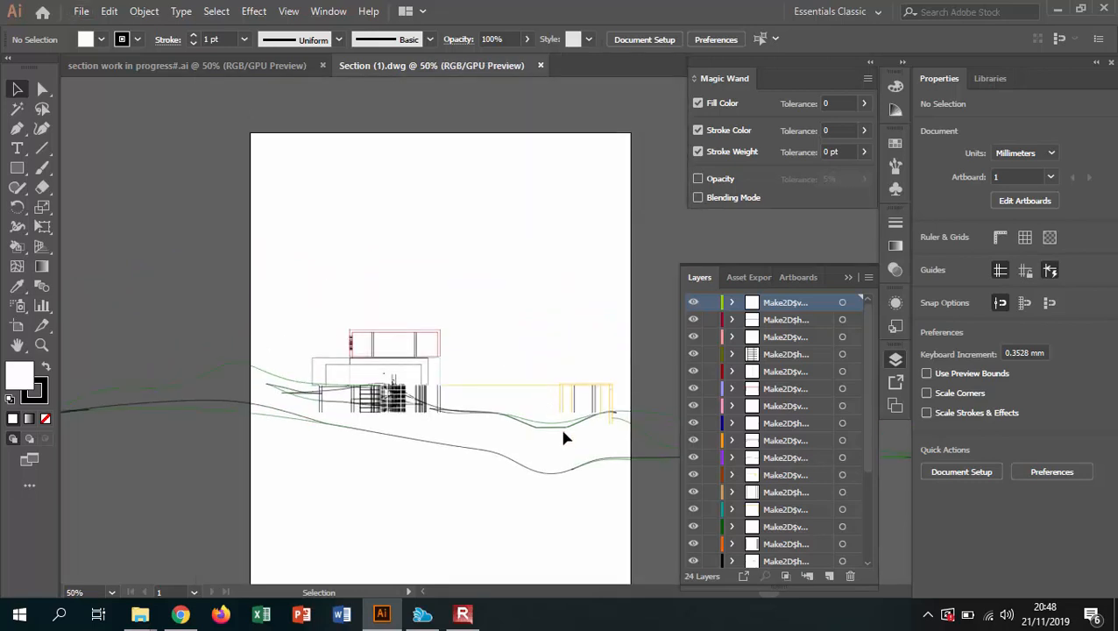
scroll(435, 431, "up", 2, "alt")
scroll(418, 245, "down", 1, "alt")
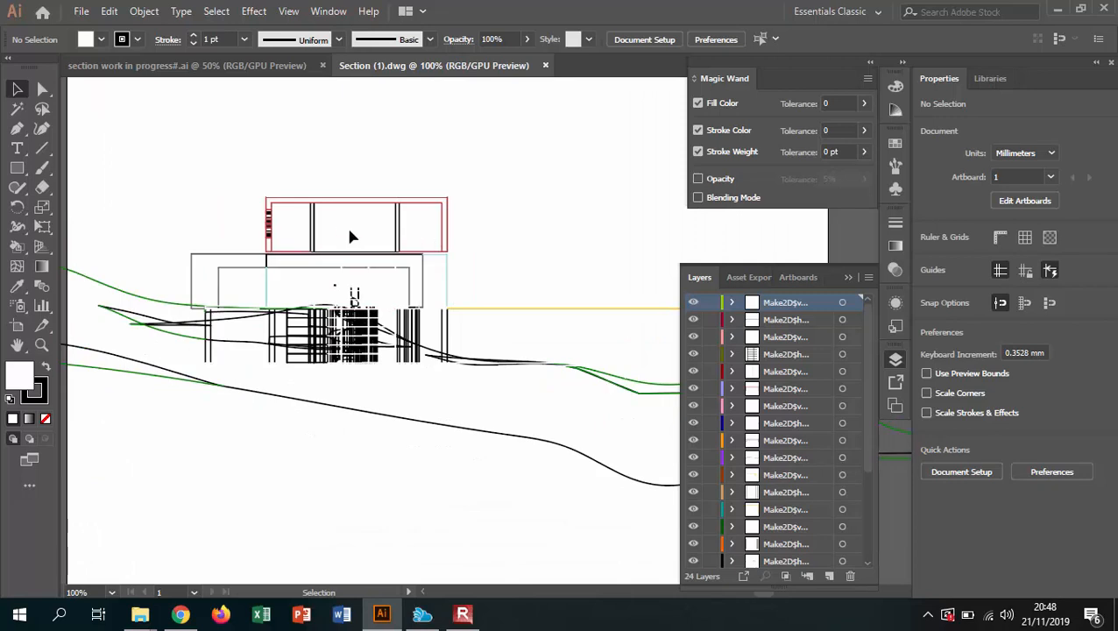
scroll(217, 288, "down", 1, "alt")
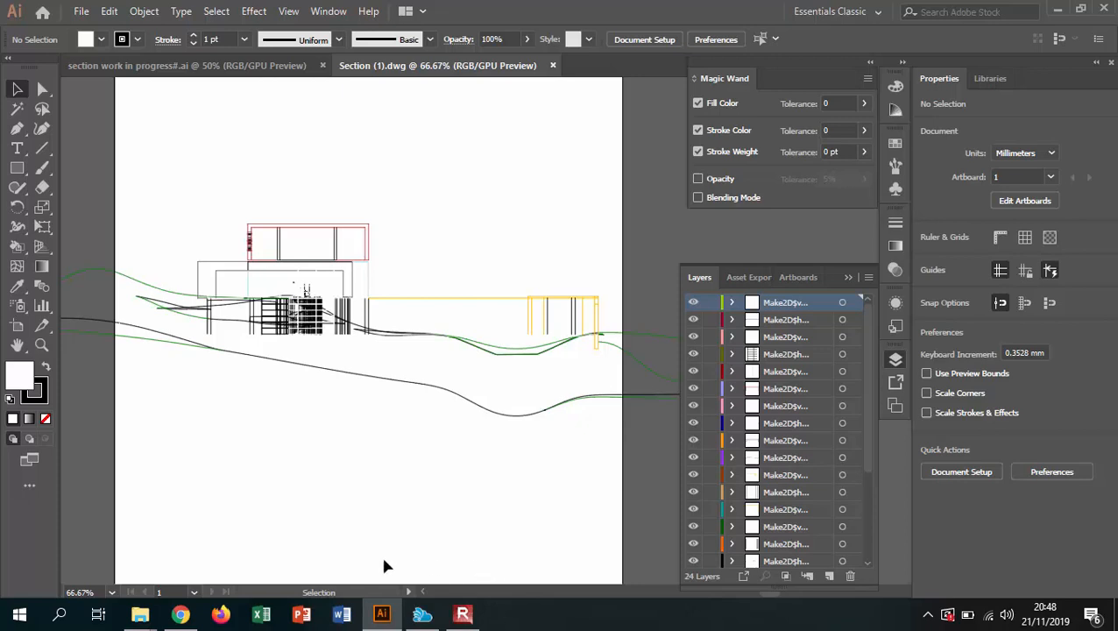
- Switch to Chrome to view the 3D section model image for reference, and return to the Illustrator drawing
mouse_move(181, 616)
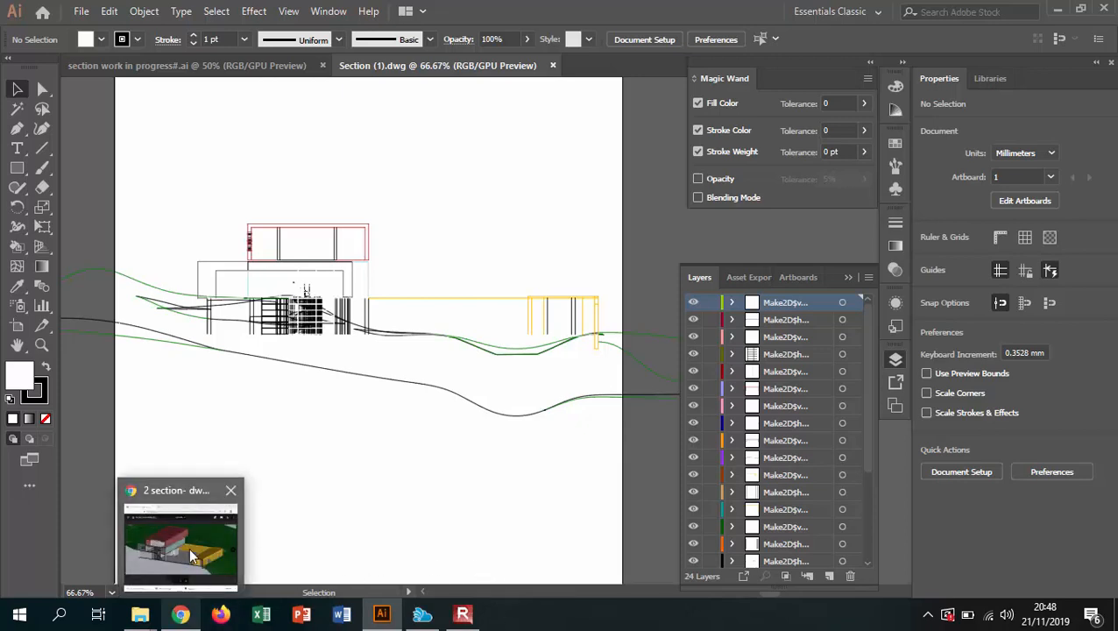
left_click(187, 574)
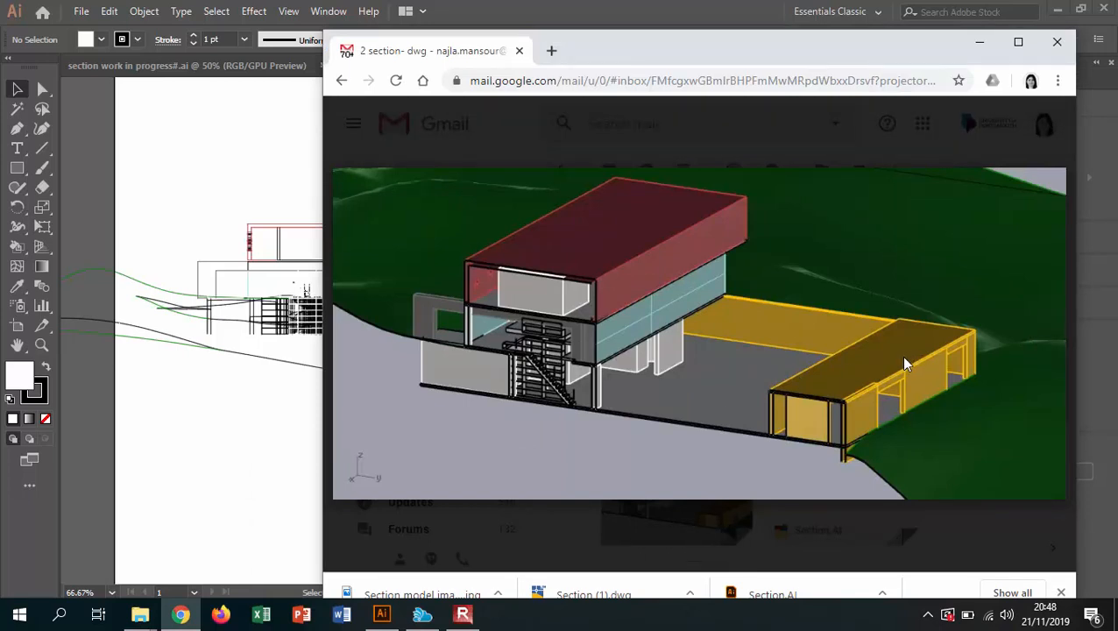
left_click(251, 443)
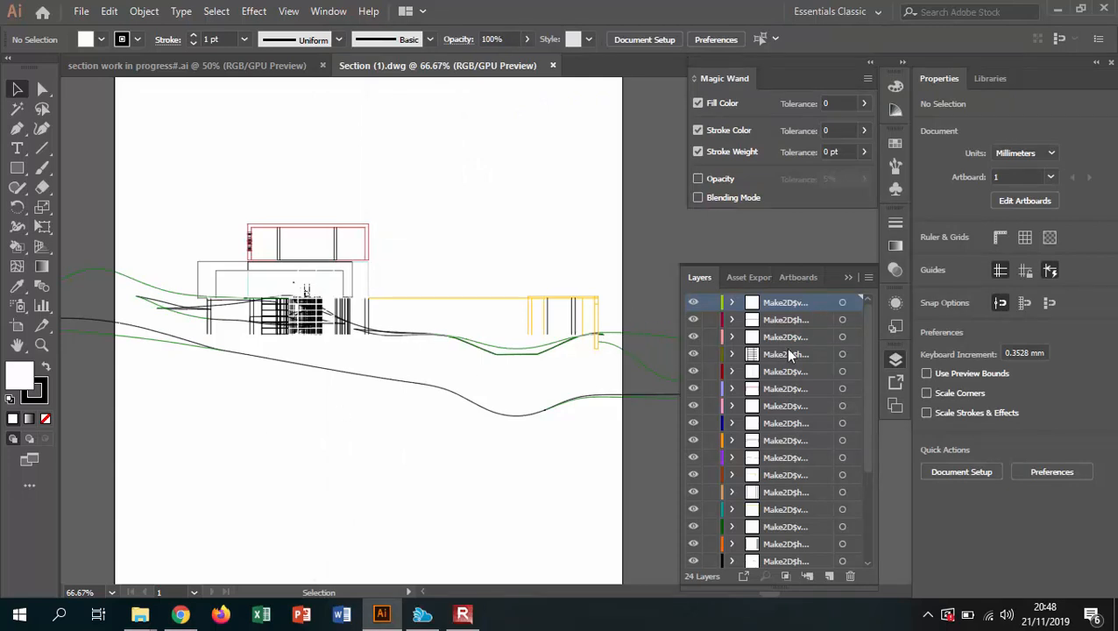
- Detach the layer list from its docked group so that it floats separately from the artboard list
scroll(790, 389, "down", 3)
scroll(803, 419, "up", 3)
left_click_drag(699, 276, 697, 239)
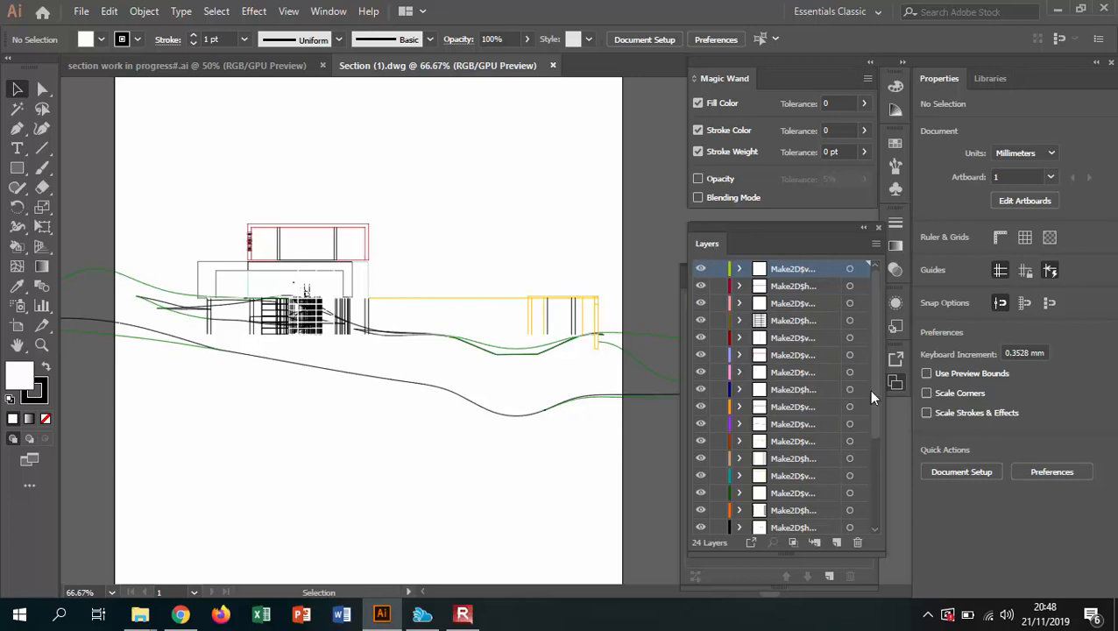
left_click(897, 387)
left_click(896, 386)
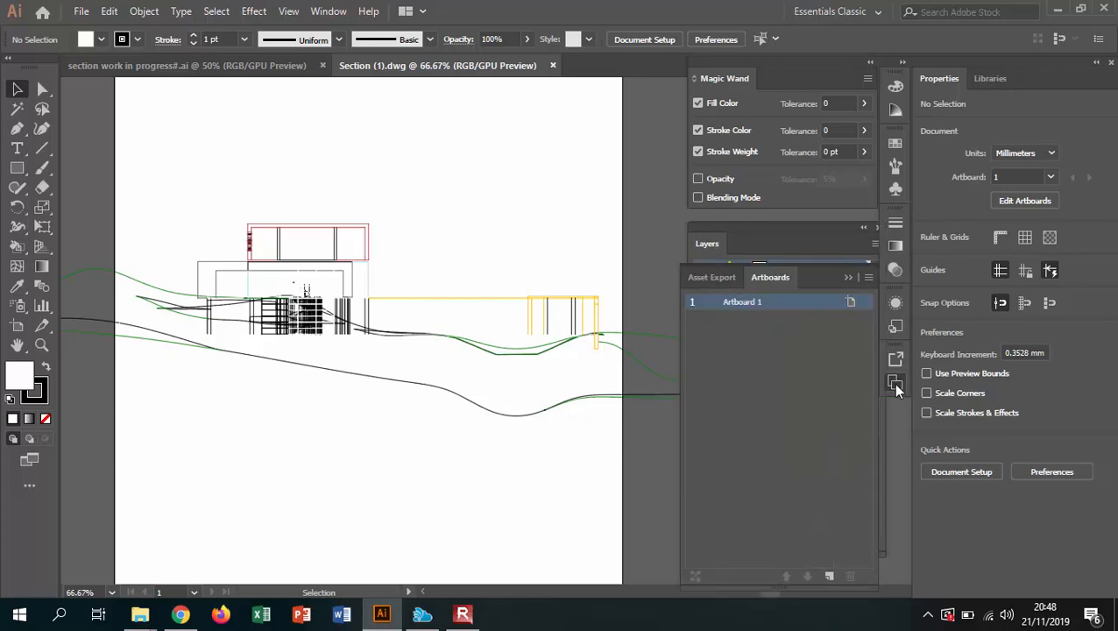
left_click(896, 386)
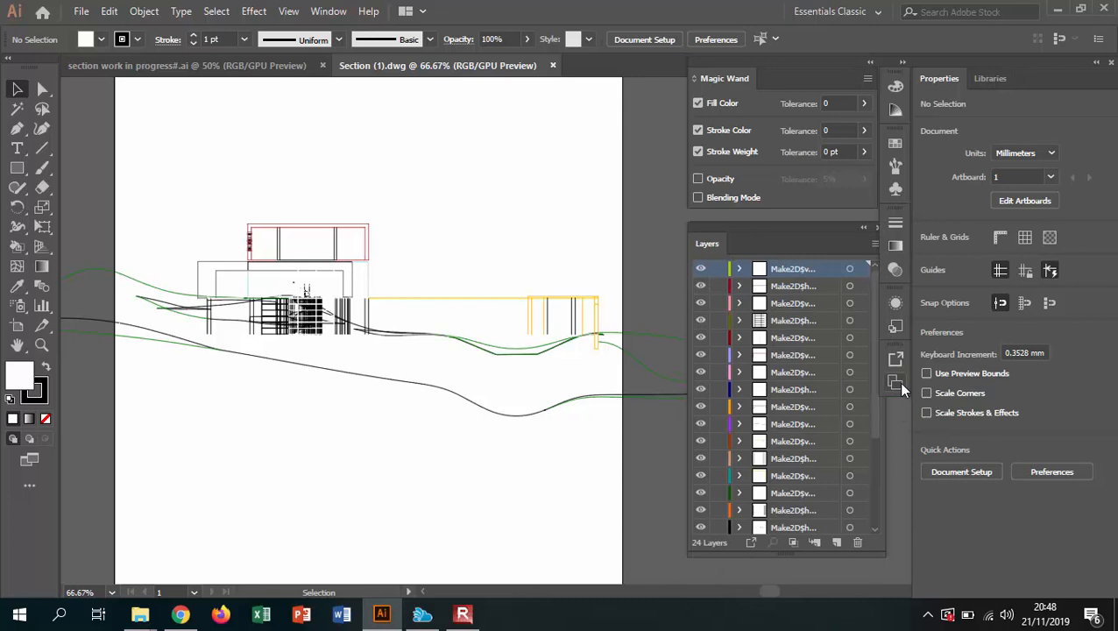
left_click(330, 11)
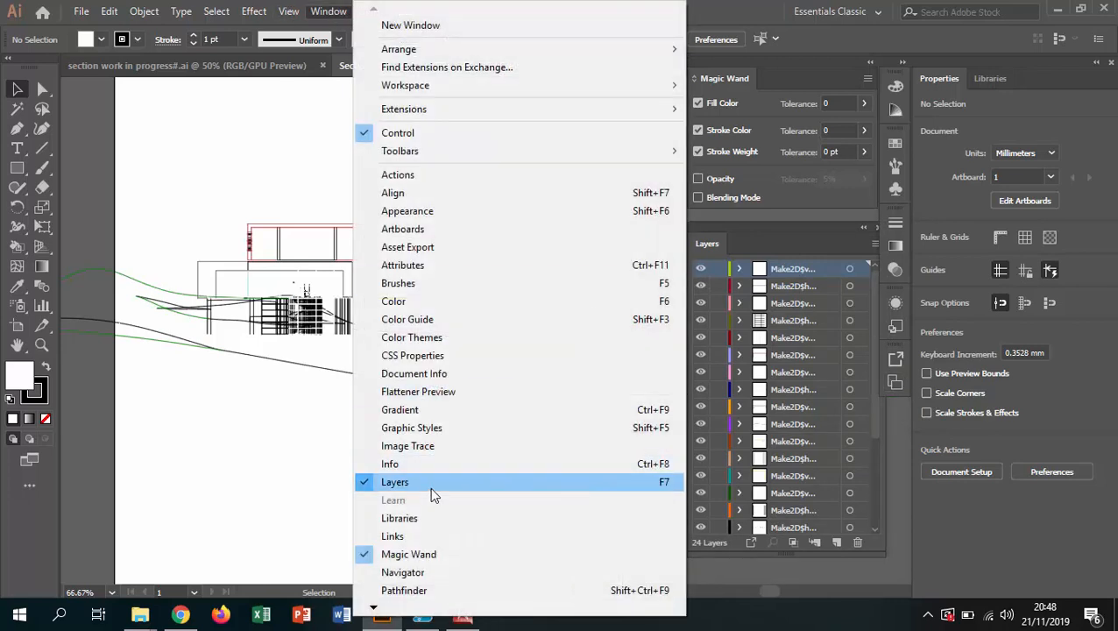
left_click(779, 267)
- Hide and show the first and fourth layers in turn to check which linework each one contains
left_click(701, 270)
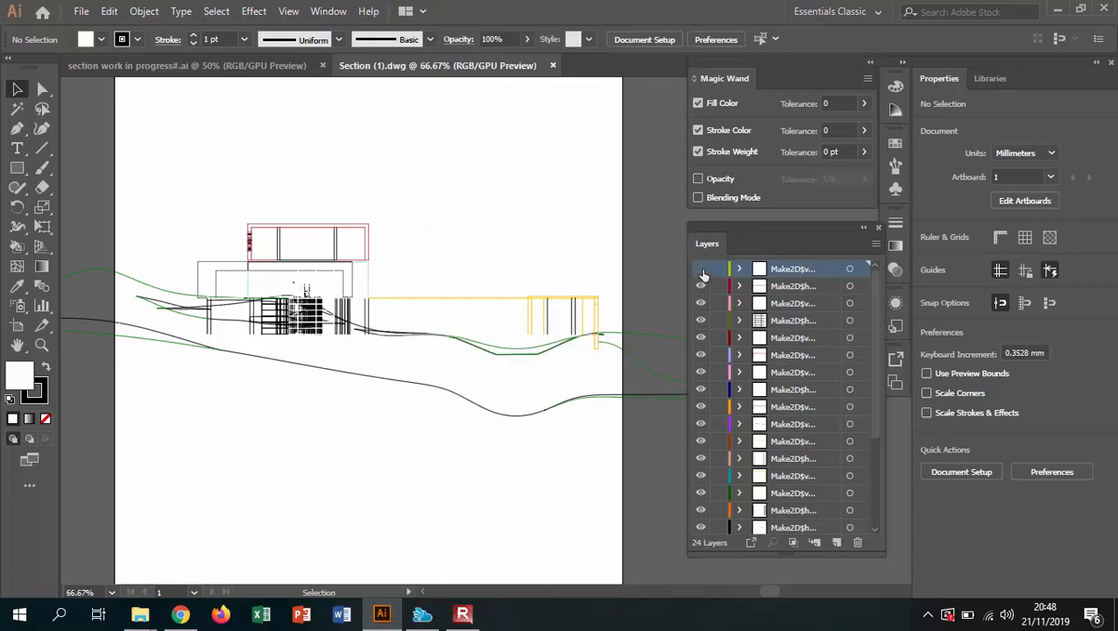
left_click(701, 269)
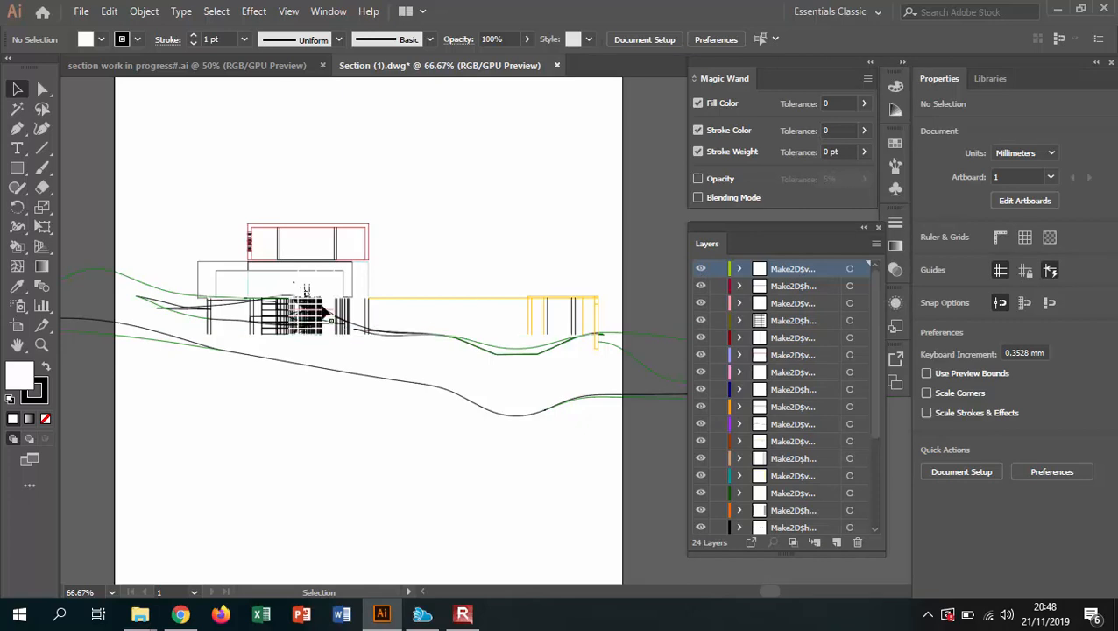
scroll(238, 319, "up", 2)
left_click(700, 320)
left_click(700, 321)
left_click(700, 320)
left_click(701, 321)
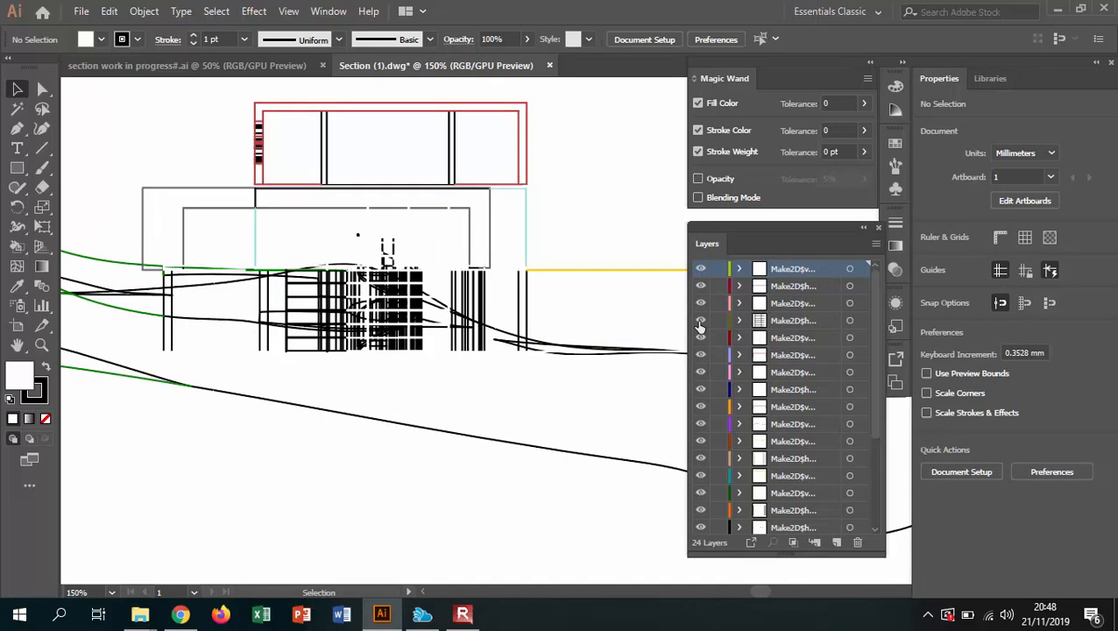
- Lock the fourth layer, try to delete the linework around the stairs, and unlock the layer
left_click(718, 322)
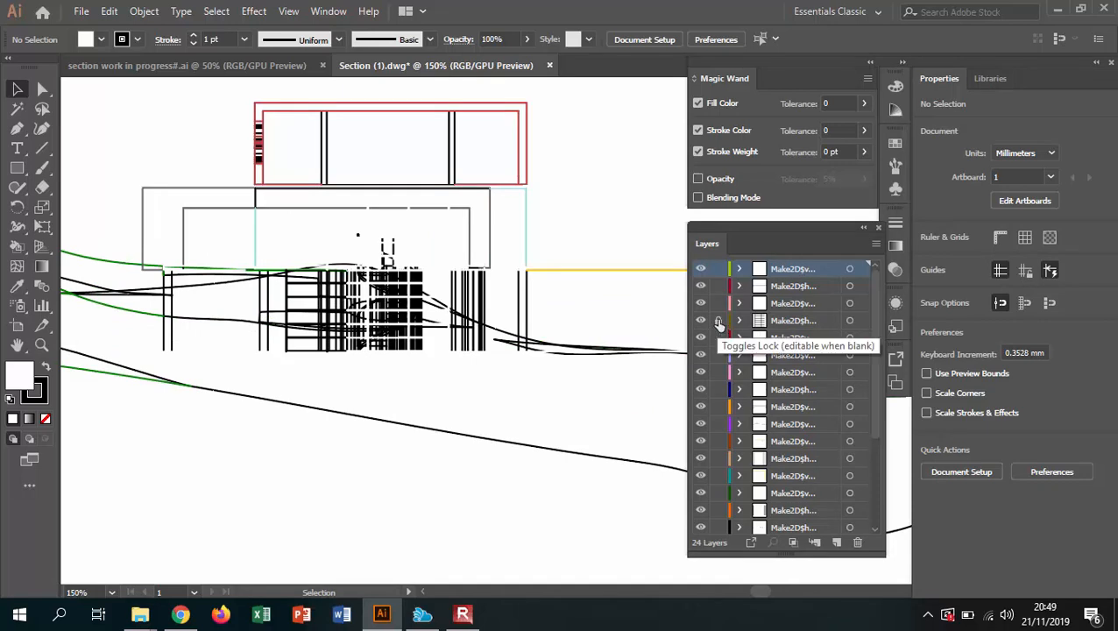
left_click_drag(423, 374, 305, 317)
key("Delete")
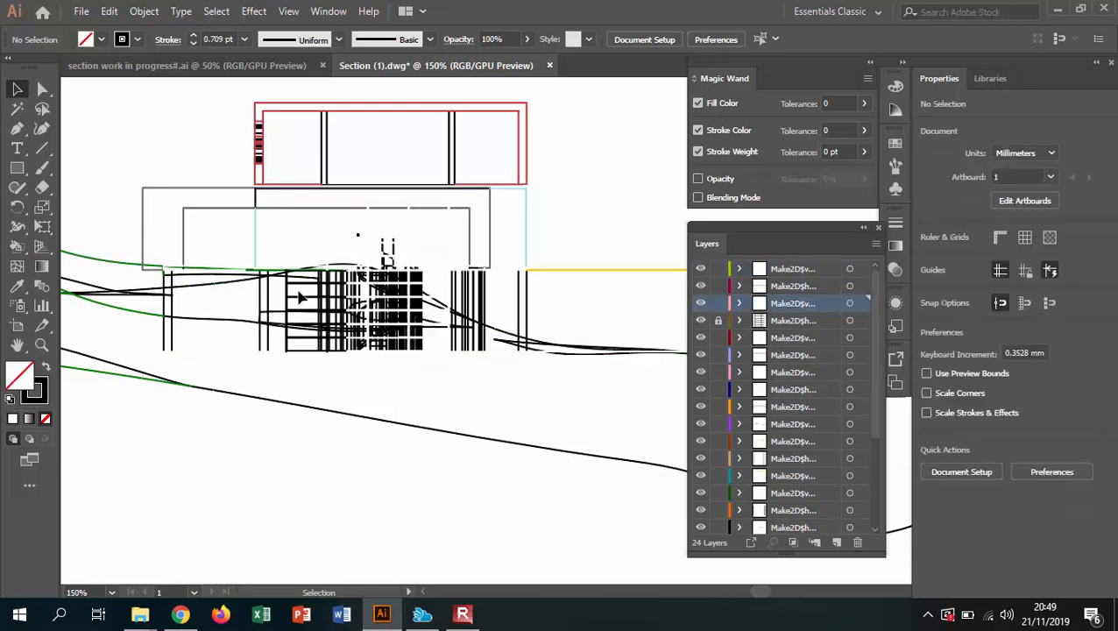
left_click(719, 321)
- Select all artwork on the fourth layer and give it a yellow stroke of 5 pt
left_click(850, 321)
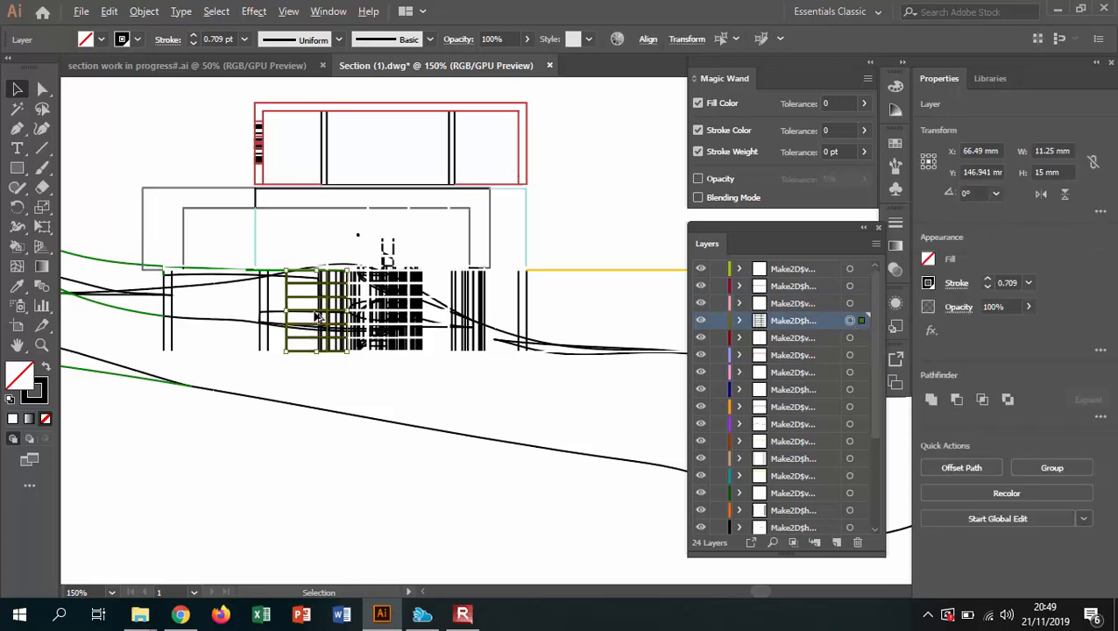
scroll(325, 311, "up", 2)
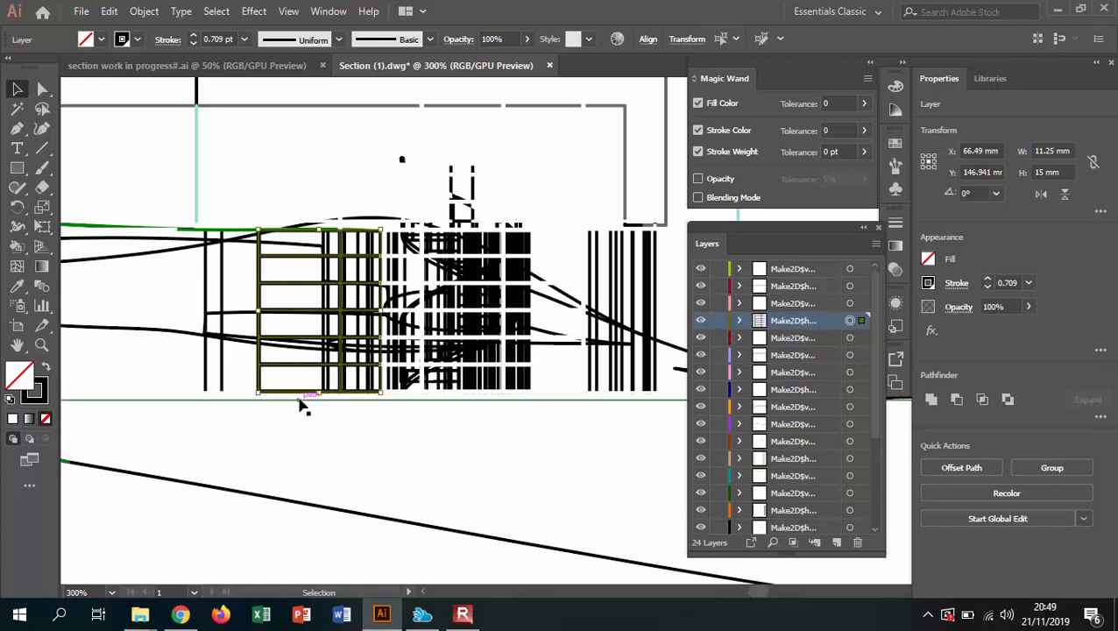
left_click(125, 42)
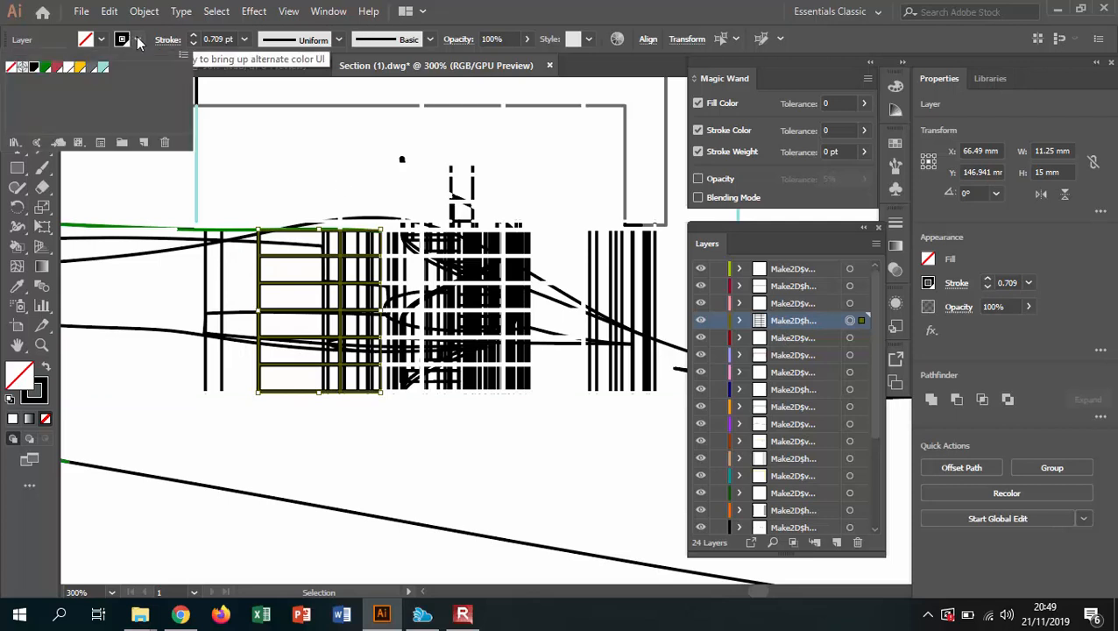
left_click(80, 69)
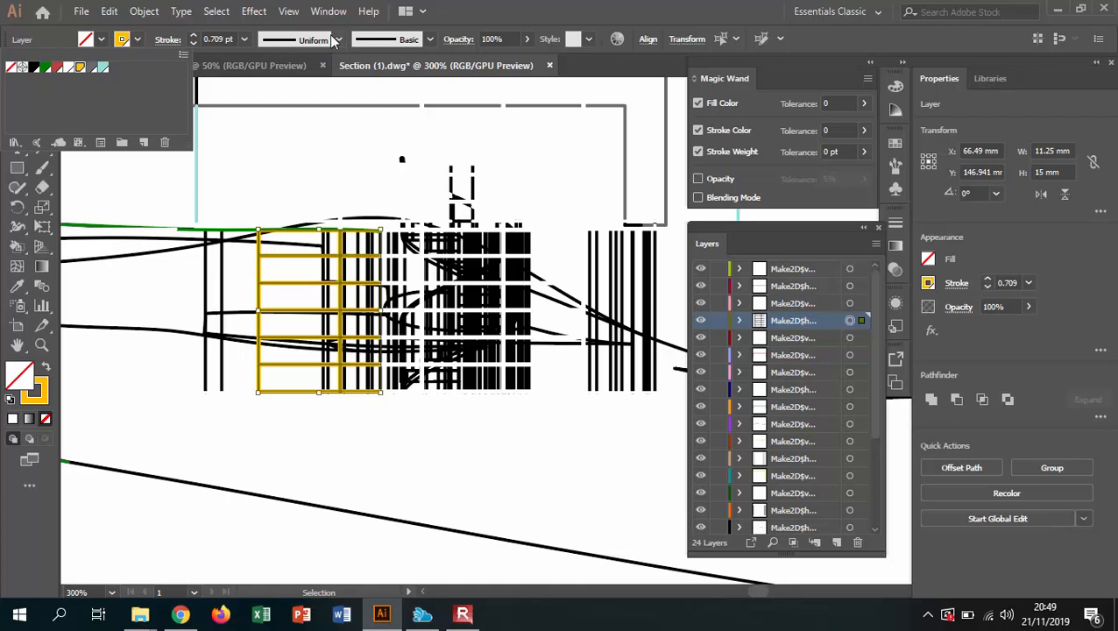
left_click(243, 38)
left_click(265, 195)
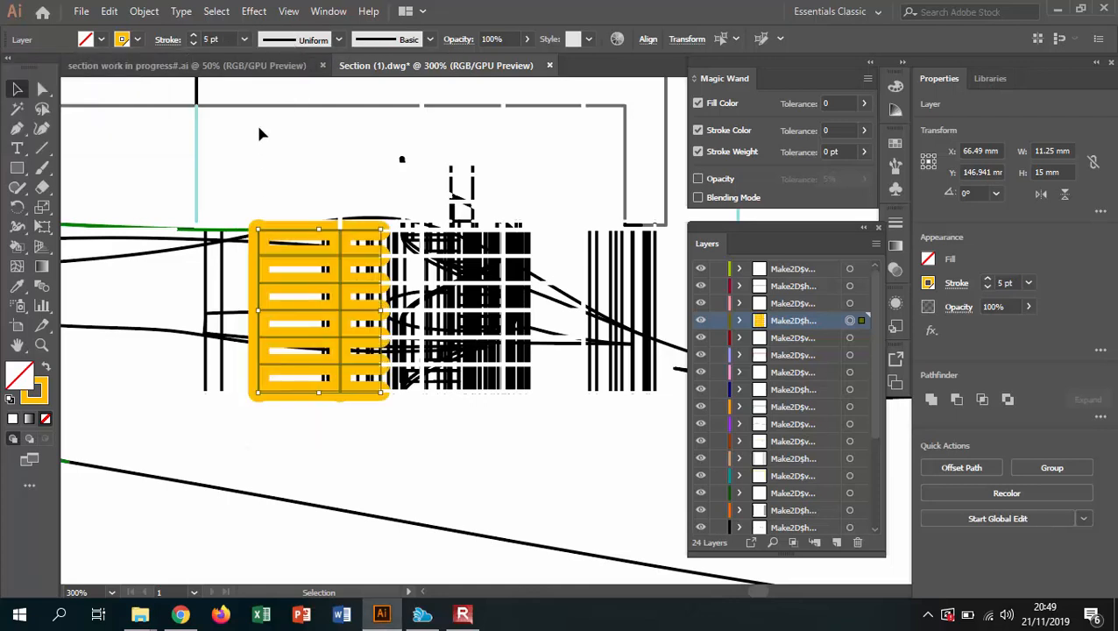
- Undo the stroke weight and yellow stroke colour changes on the fourth layer's artwork
left_click(107, 12)
left_click(119, 30)
left_click(109, 11)
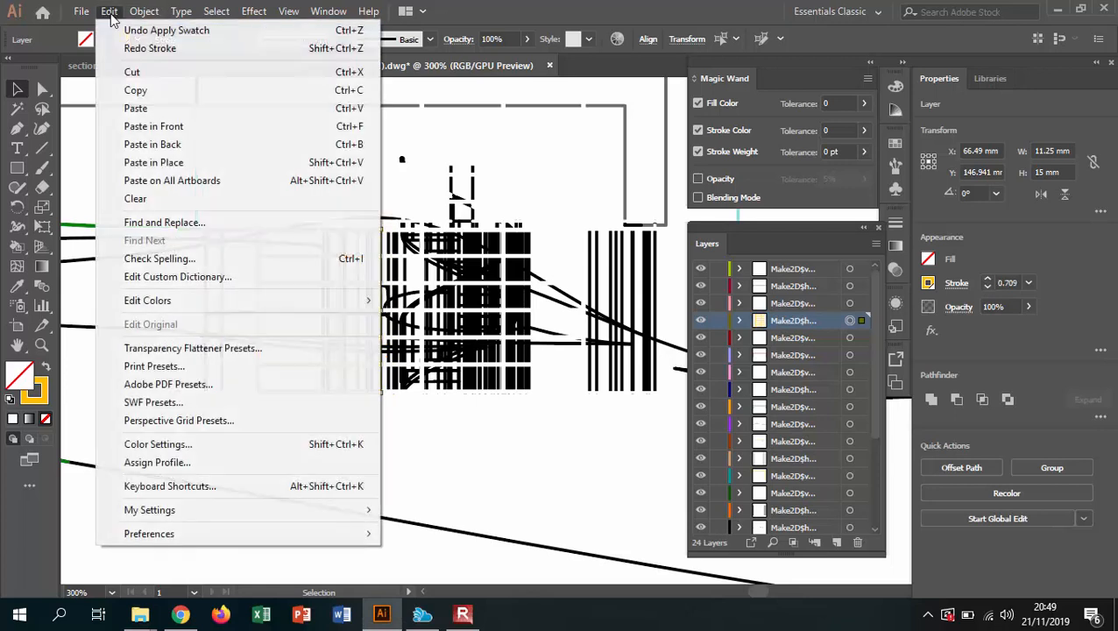
left_click(123, 31)
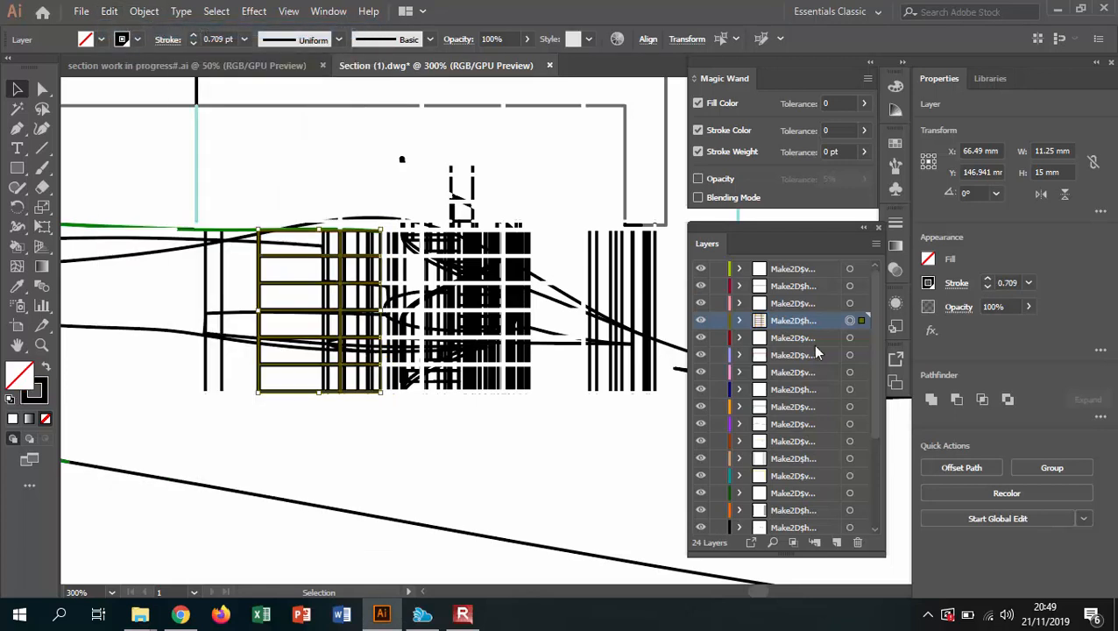
- Deselect the fourth layer's artwork and select only an upper horizontal line group of its grid beside the stairs
left_click(850, 321)
left_click(339, 204)
left_click(301, 258)
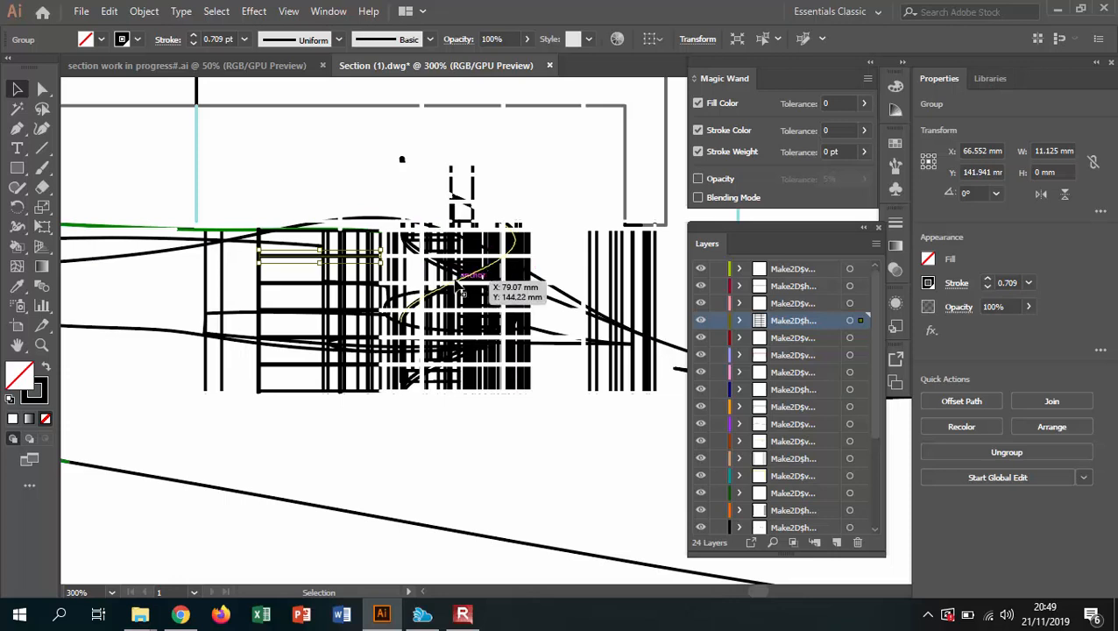
- Select the white horizontal line group crossing the stairs and rename its layer "wireframe"
left_click(454, 294)
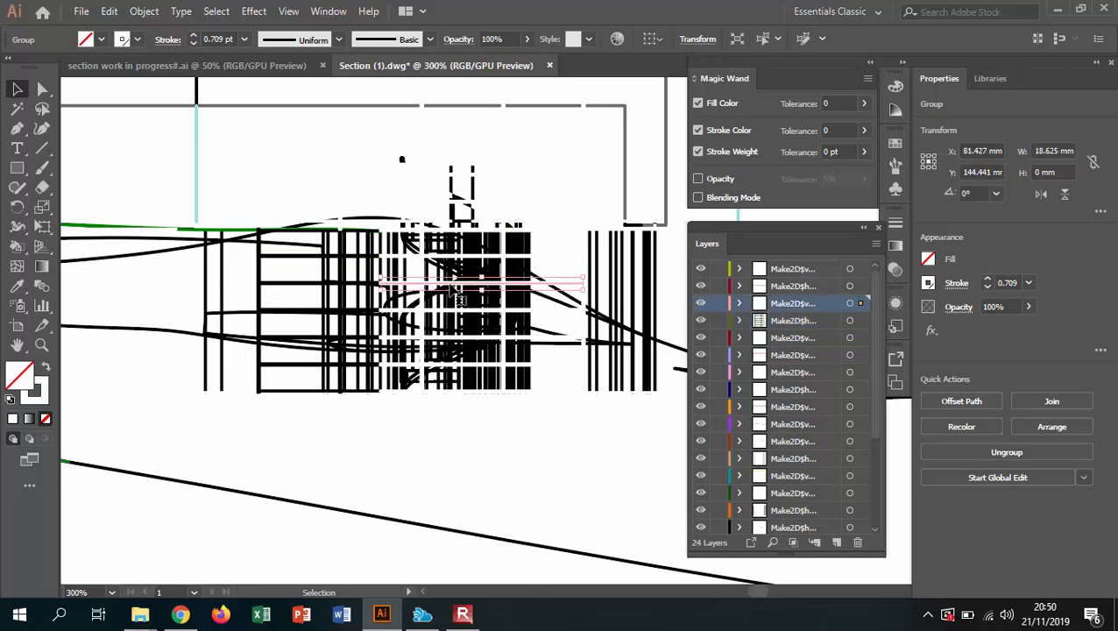
double_click(789, 303)
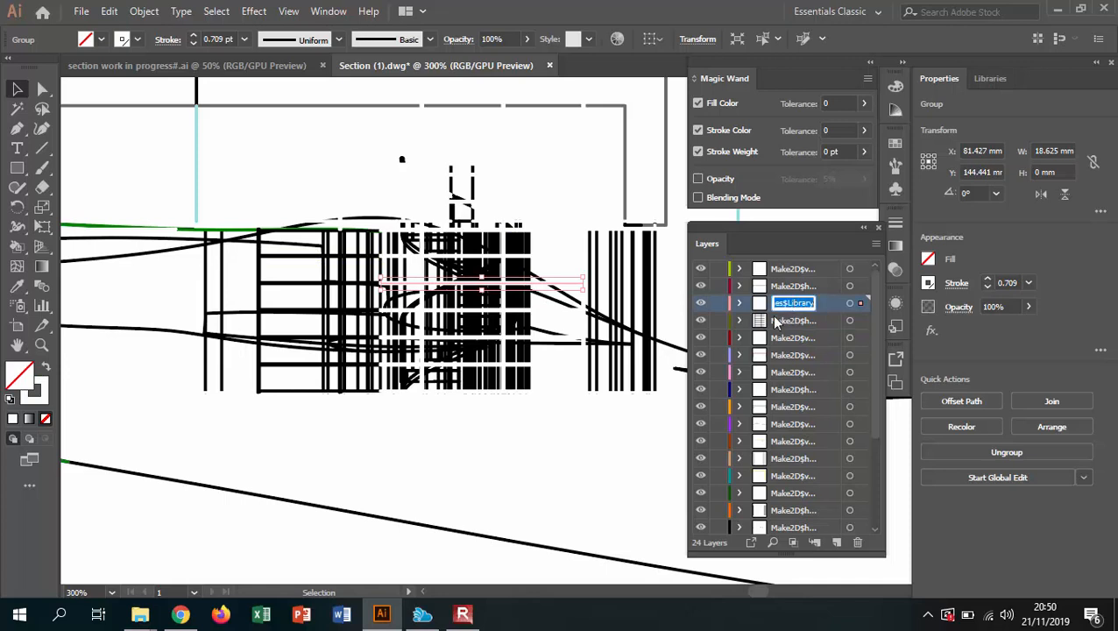
type("vi")
type("reframe")
- Select all artwork on the wireframe layer and give it a yellow stroke
left_click(851, 303)
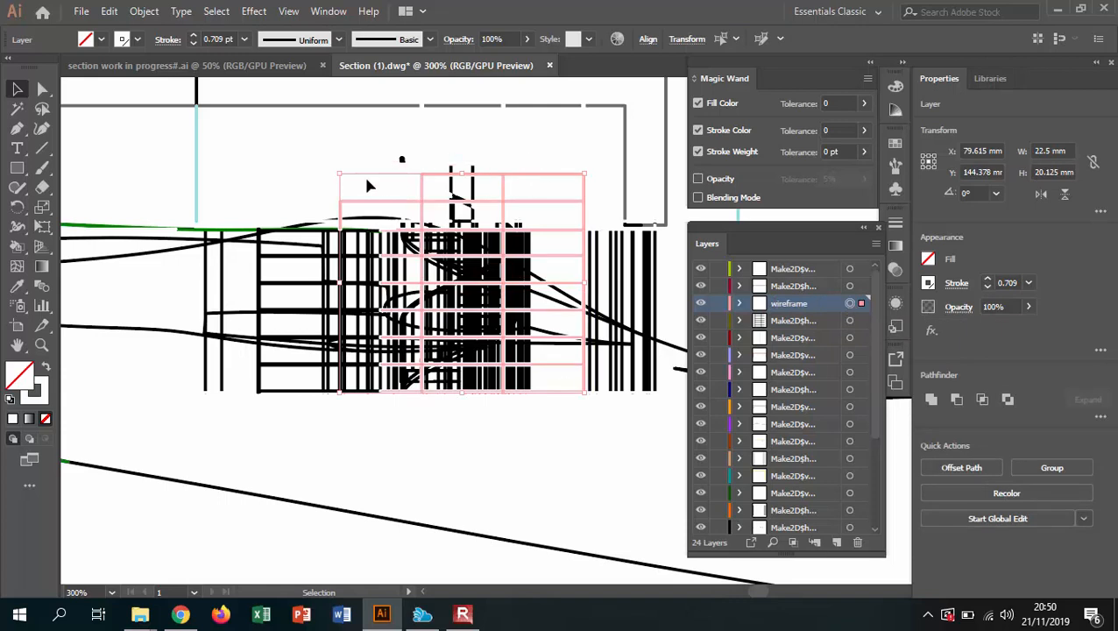
left_click(138, 40)
left_click(81, 69)
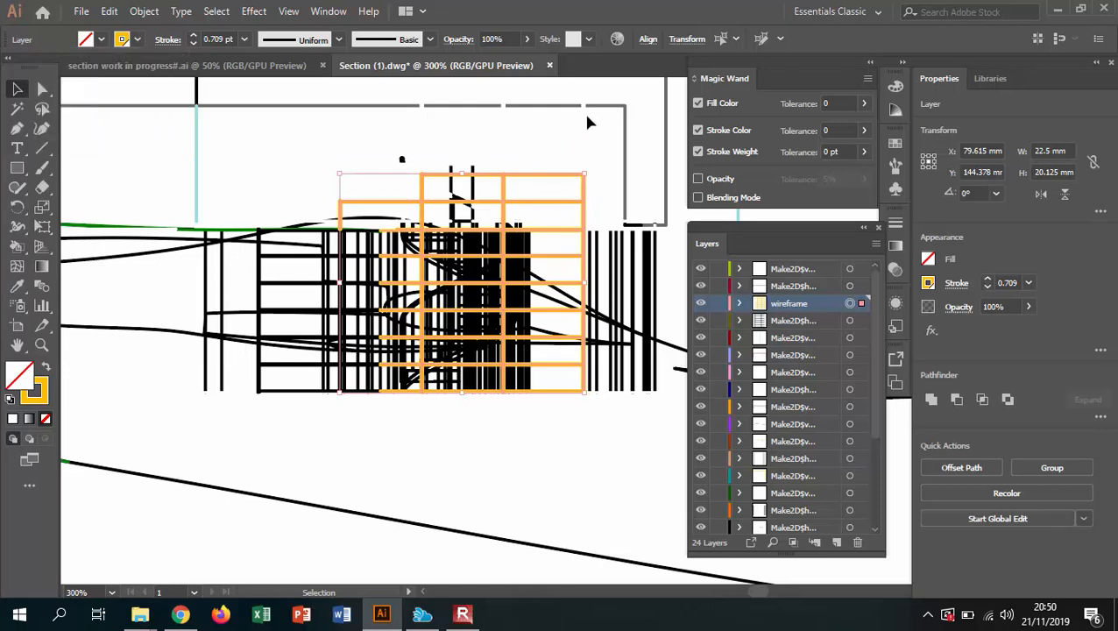
- Apply a yellow stroke to all artwork on the layer holding the white grid above the stairs, and deselect it
left_click(482, 125)
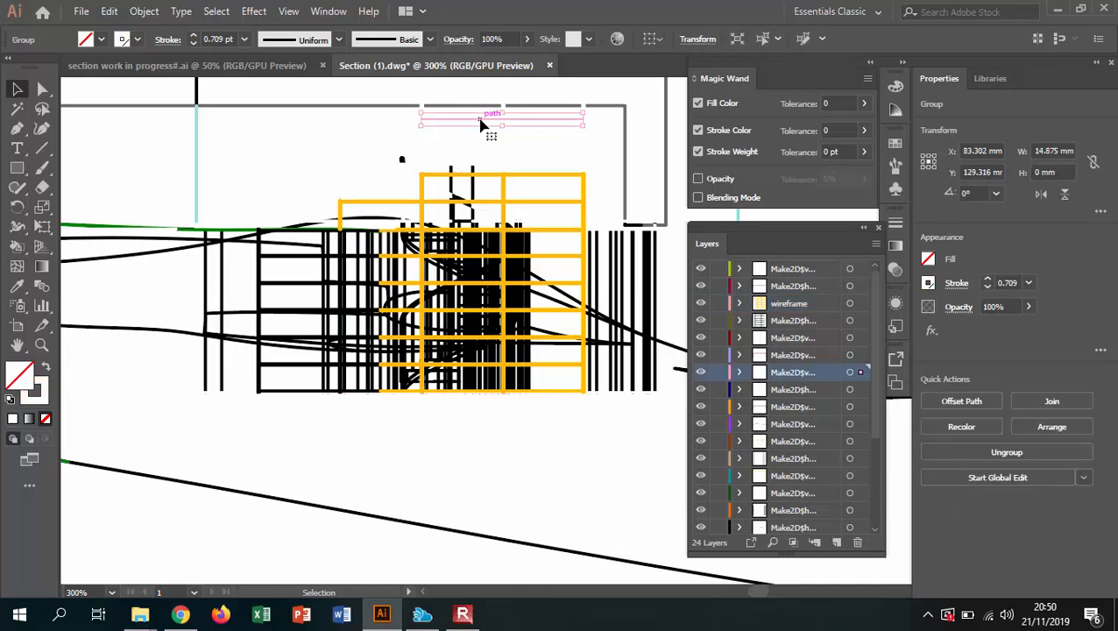
left_click(850, 374)
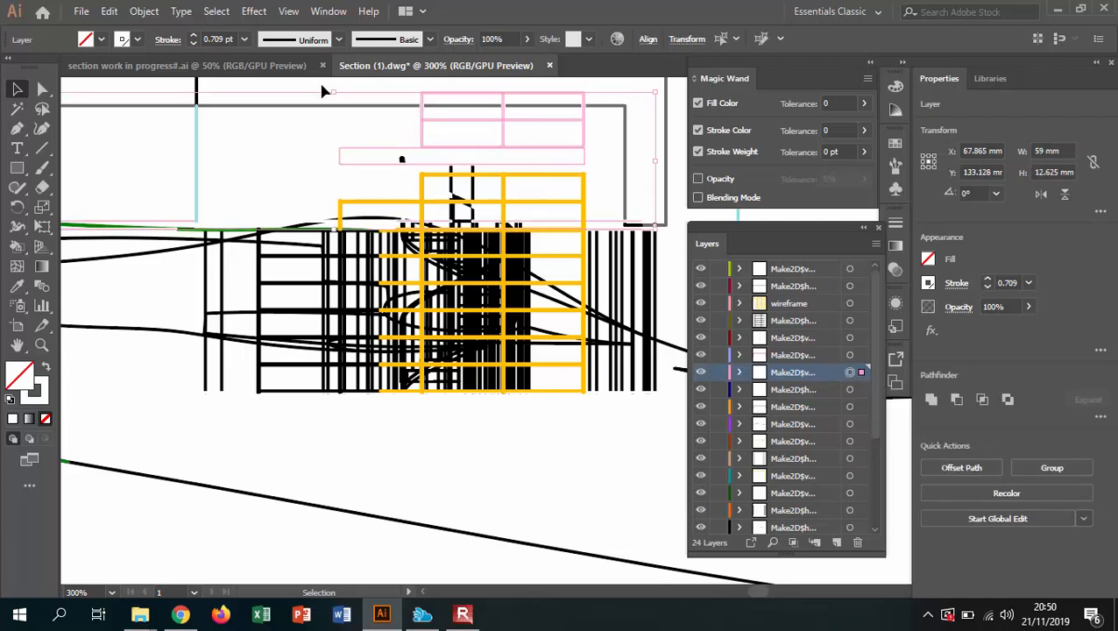
left_click(128, 42)
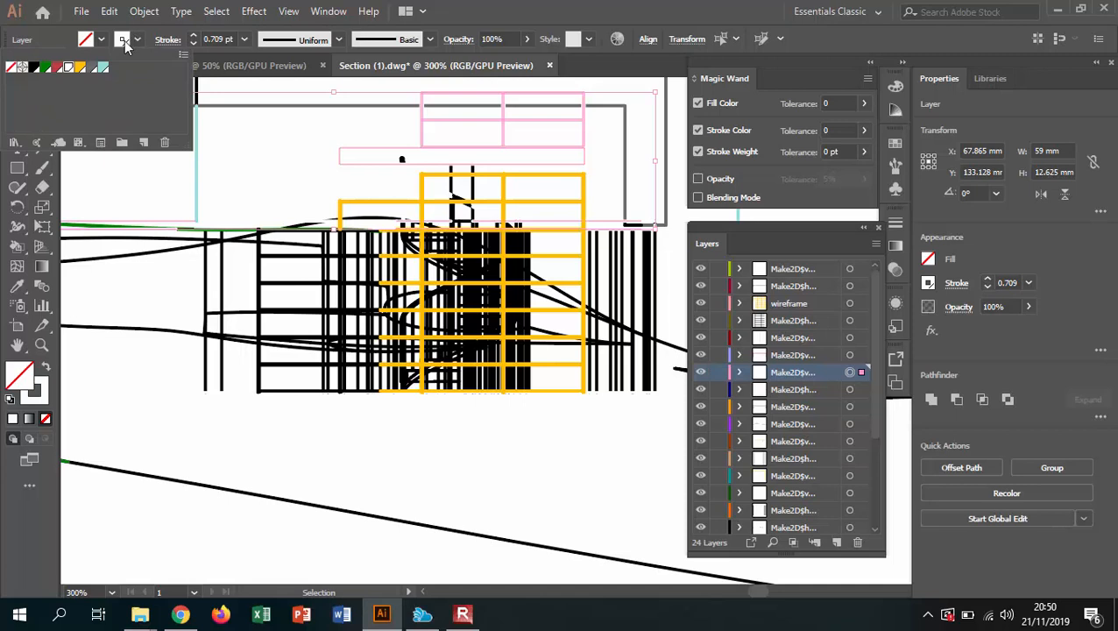
left_click(79, 69)
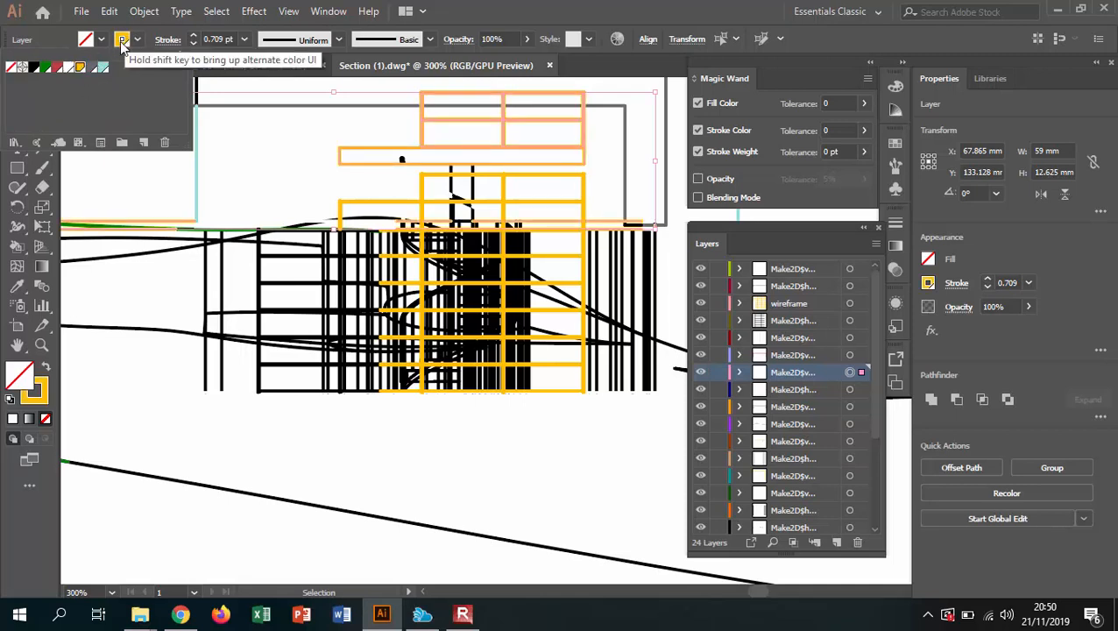
left_click(298, 158)
left_click(517, 442)
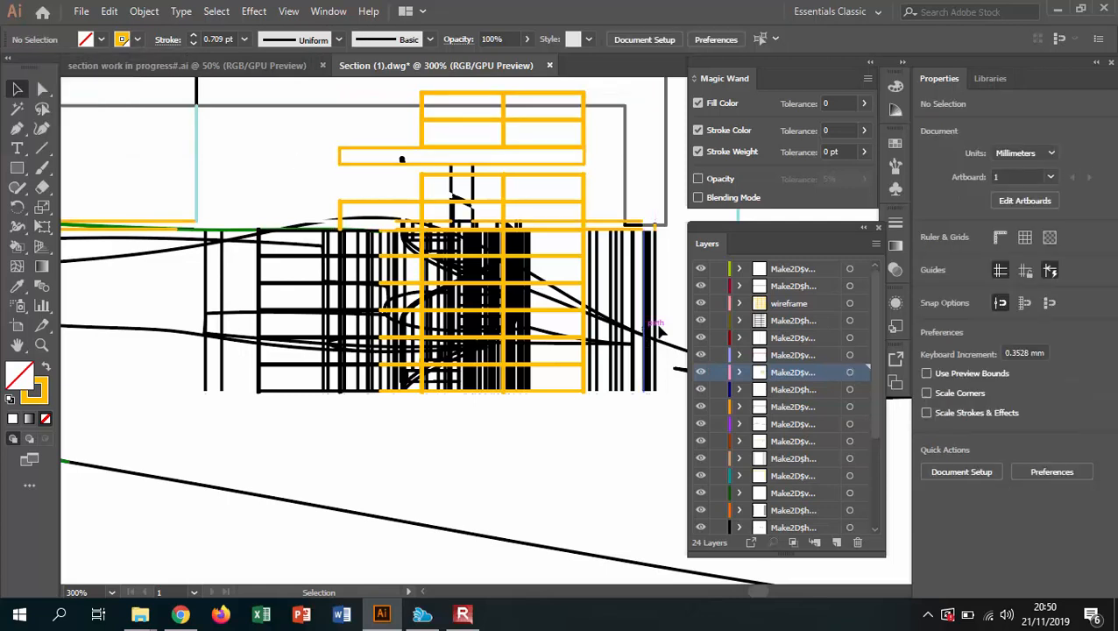
- Select all artwork on the wireframe layer and move it onto the layer directly below
left_click(829, 304)
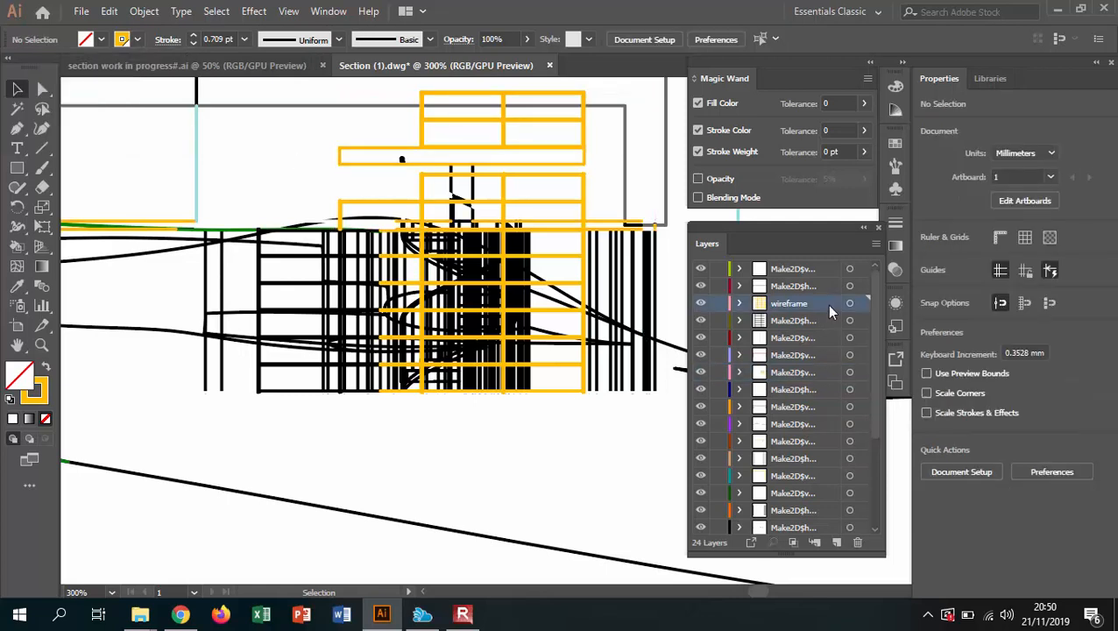
left_click(525, 176)
left_click(527, 177)
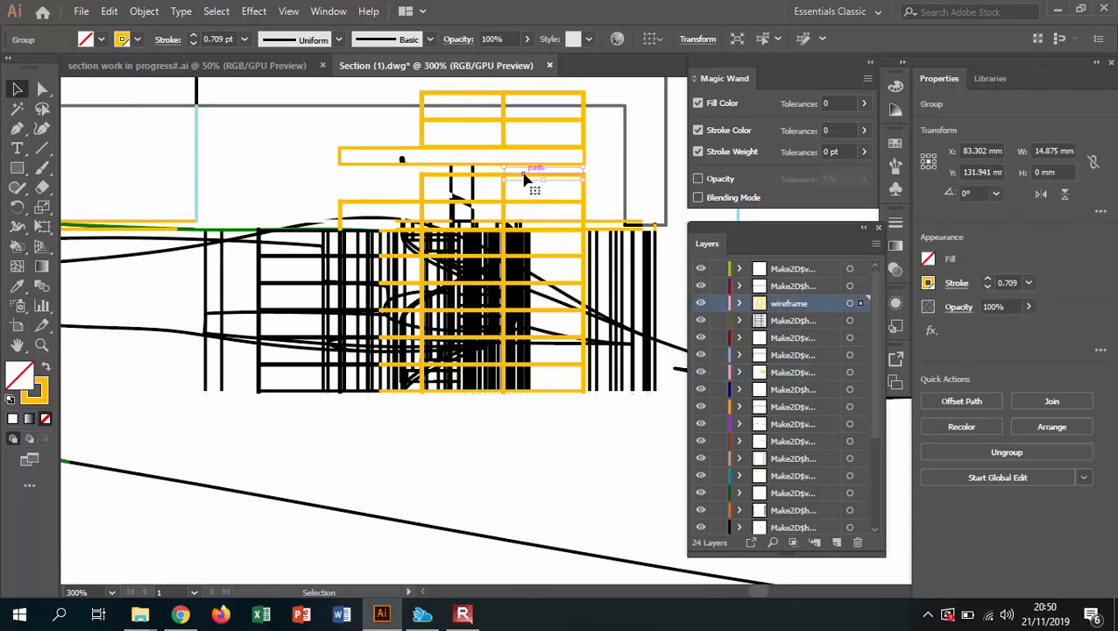
left_click(850, 305)
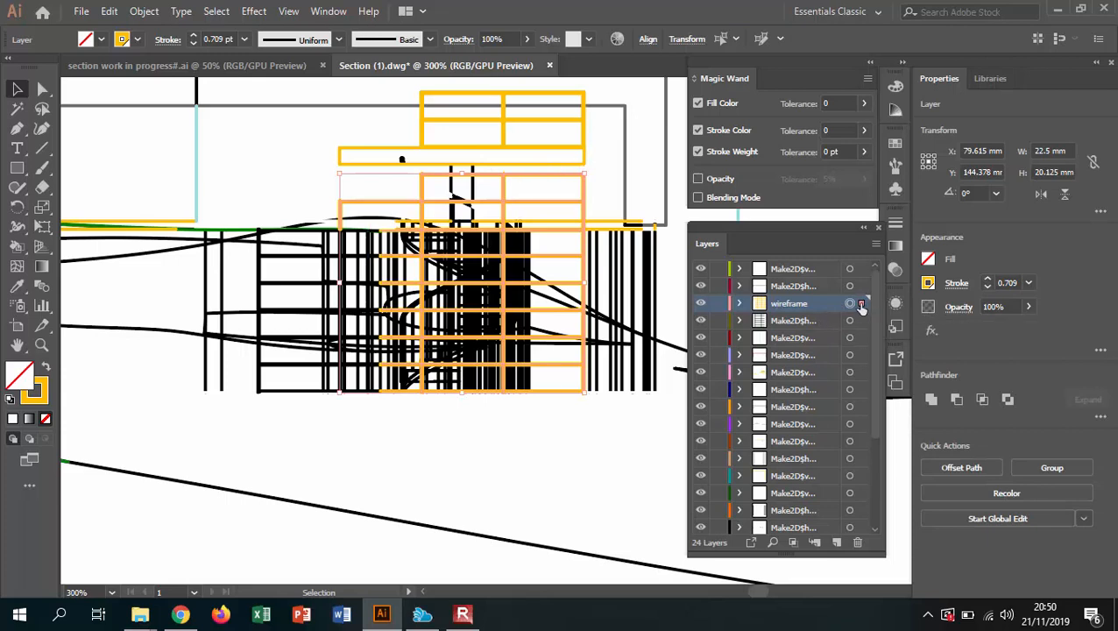
left_click_drag(861, 304, 861, 321)
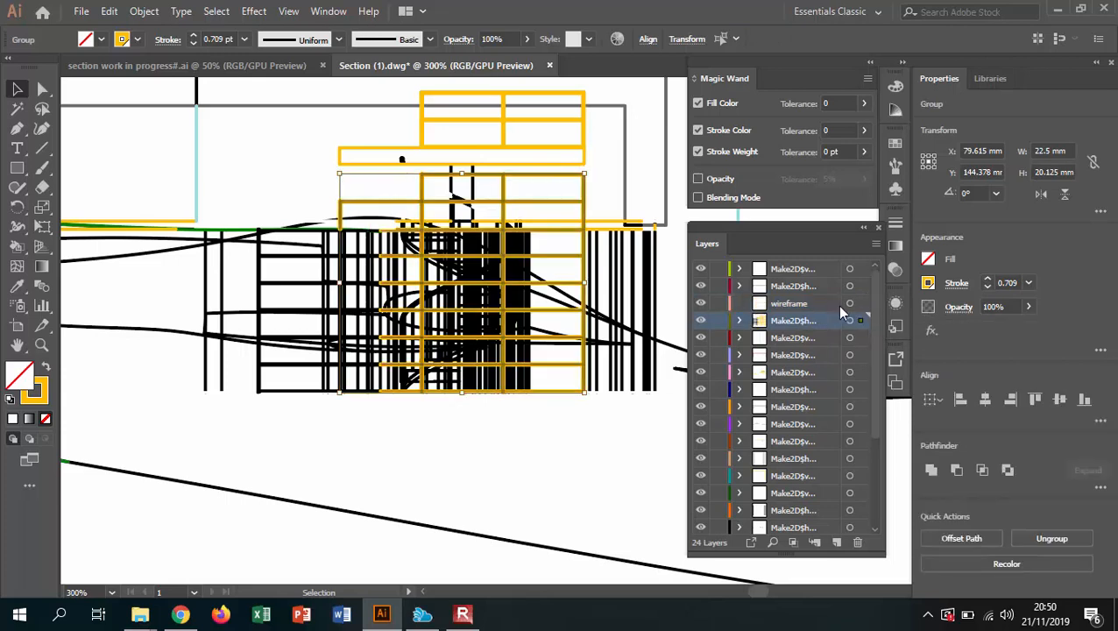
- Move all of the wireframe layer's artwork onto the other yellow grid's layer, and toggle that layer's visibility to check it
left_click(849, 305)
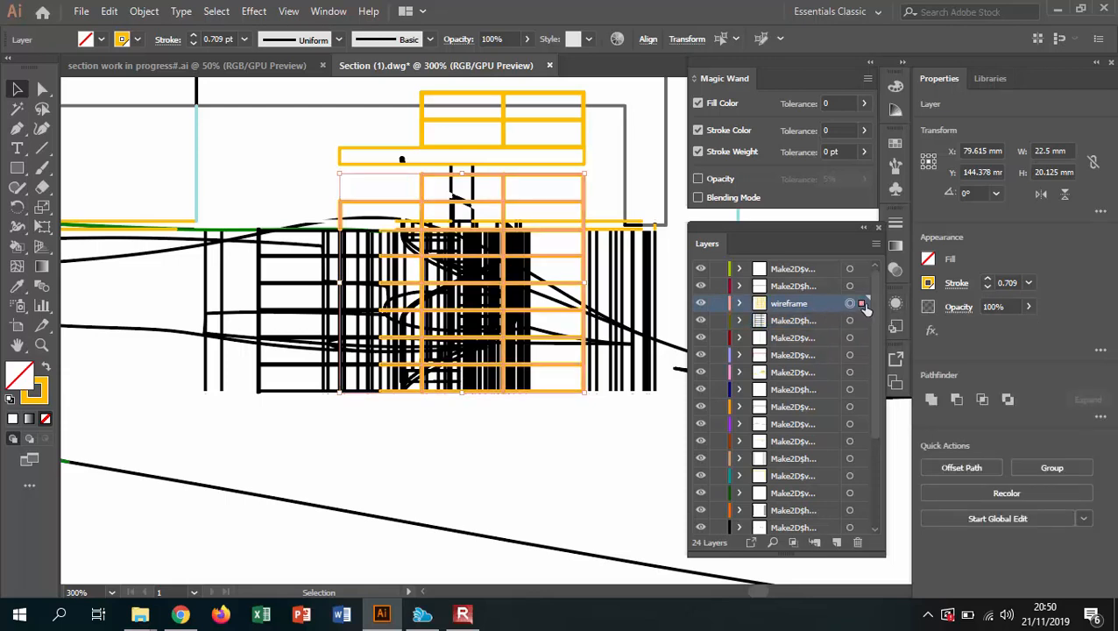
left_click(861, 304)
left_click(858, 372)
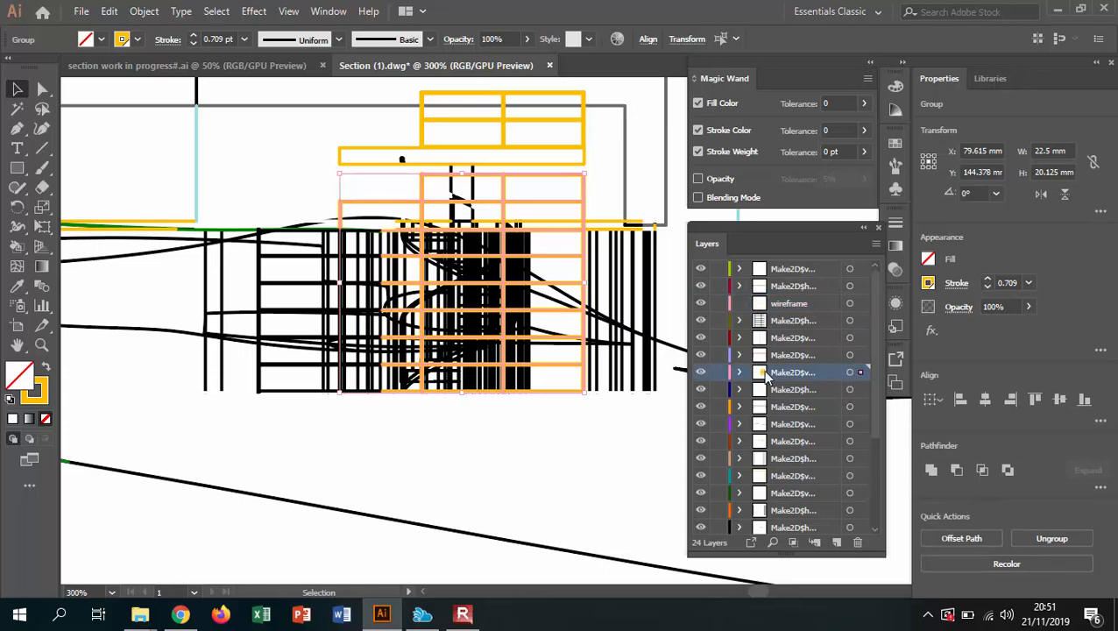
left_click(701, 375)
left_click(701, 376)
left_click(701, 375)
left_click(701, 375)
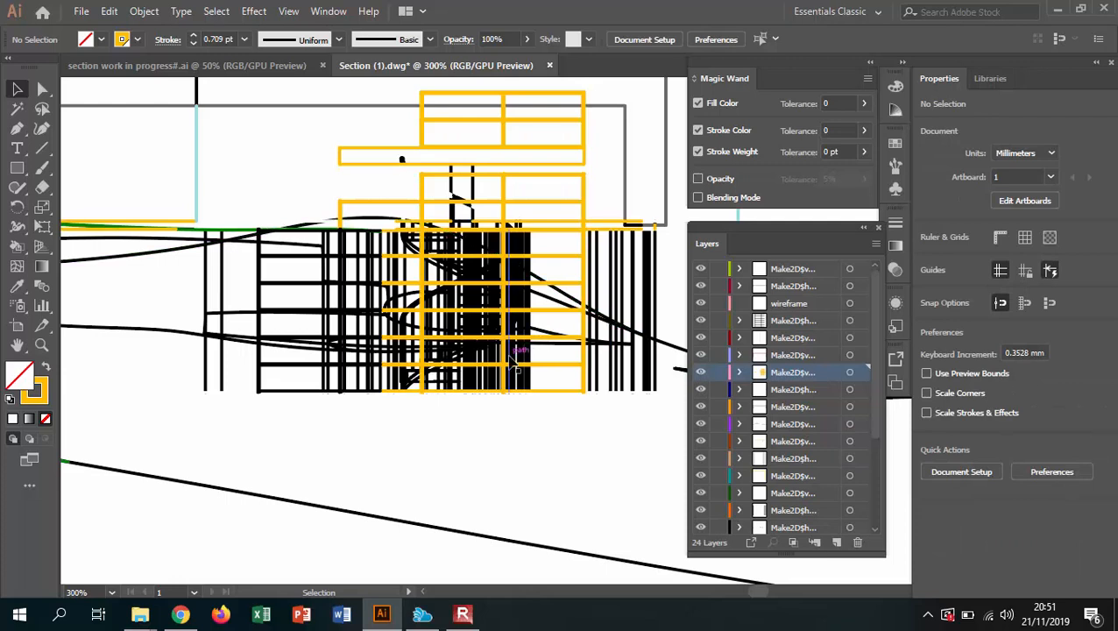
- Select the upper green terrain curve over the dip between the two buildings
scroll(516, 354, "down", 2)
scroll(512, 348, "down", 2)
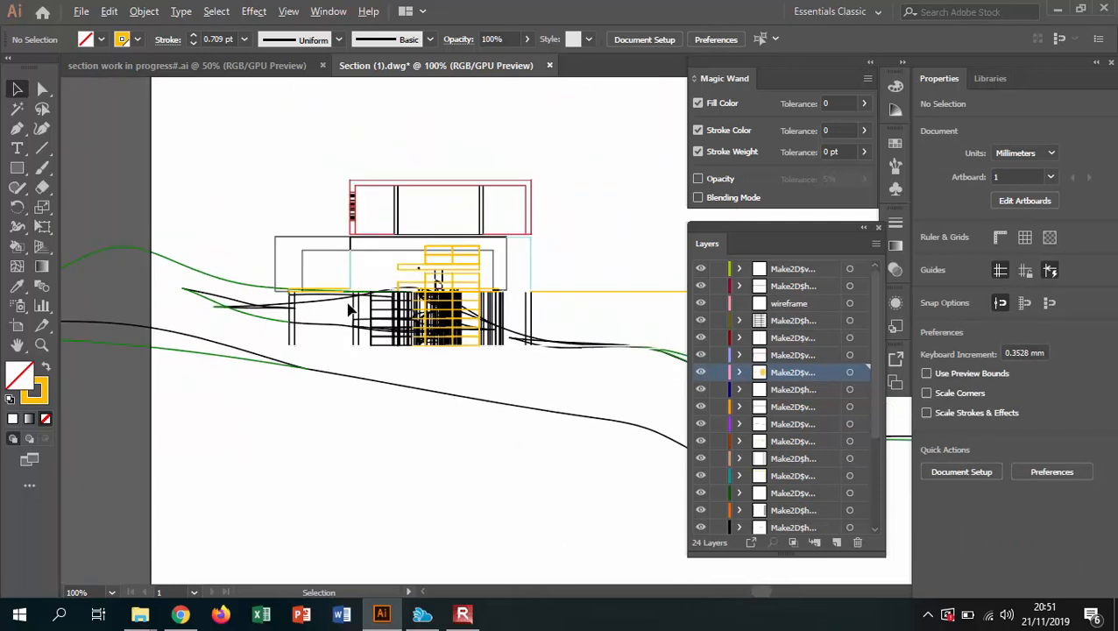
scroll(552, 314, "up", 1)
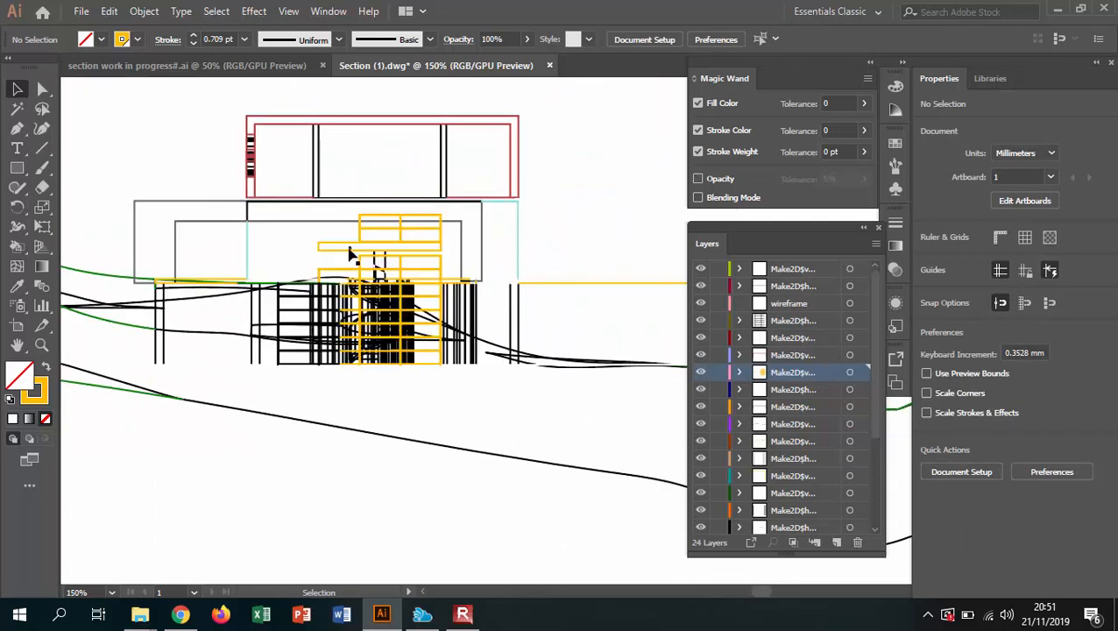
scroll(369, 247, "down", 2)
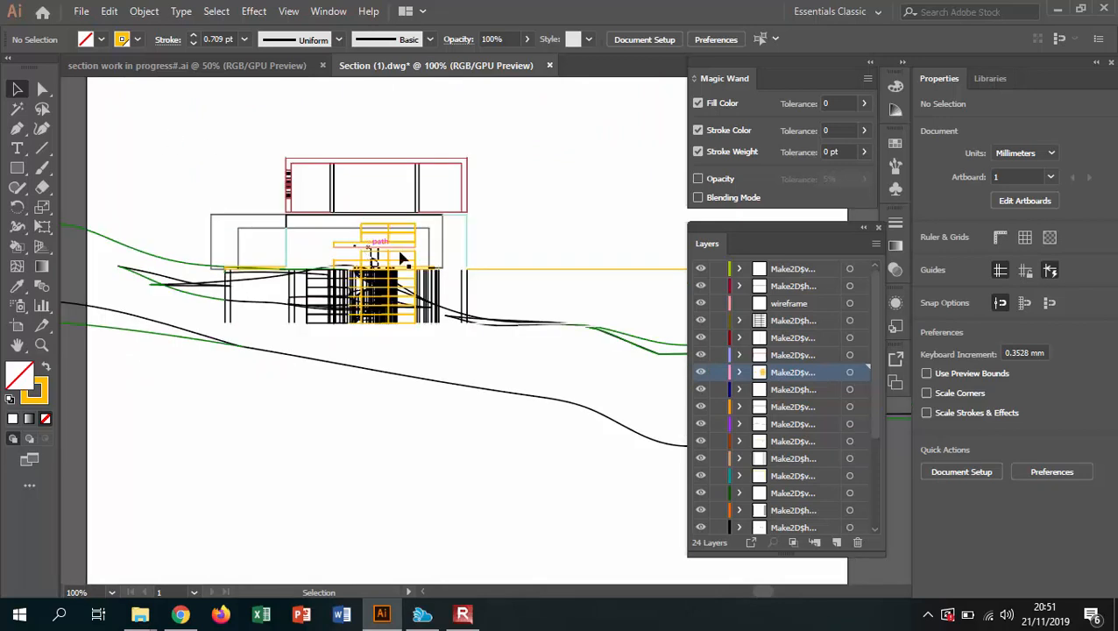
scroll(596, 318, "up", 3)
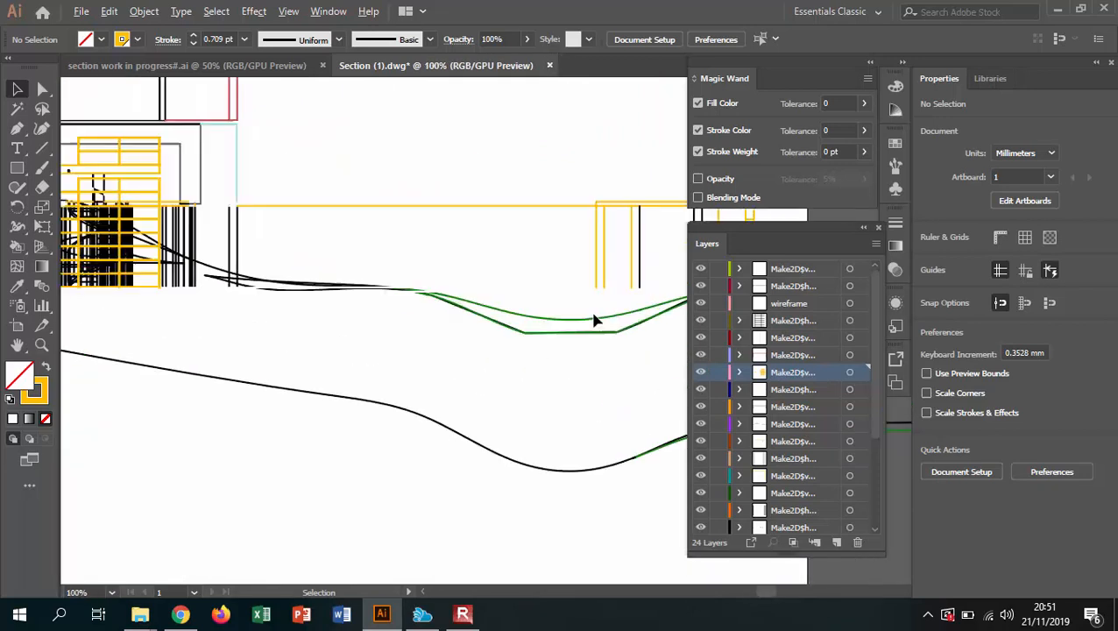
left_click(589, 322)
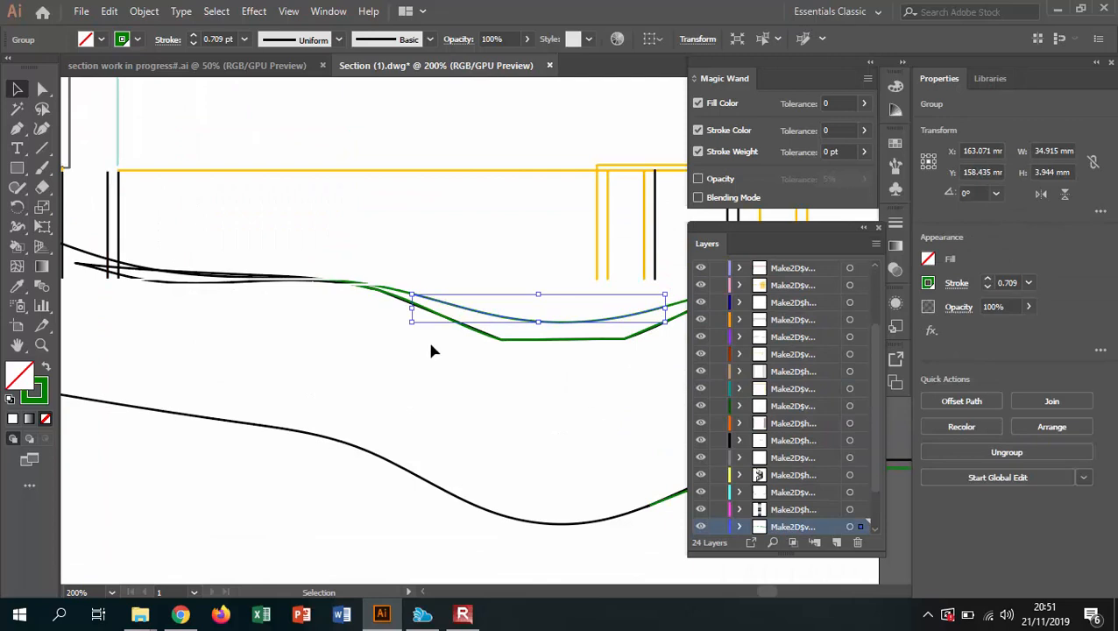
- Set the Magic Wand to match stroke colour only by turning off its fill colour and stroke weight criteria
scroll(370, 282, "down", 1)
left_click(18, 110)
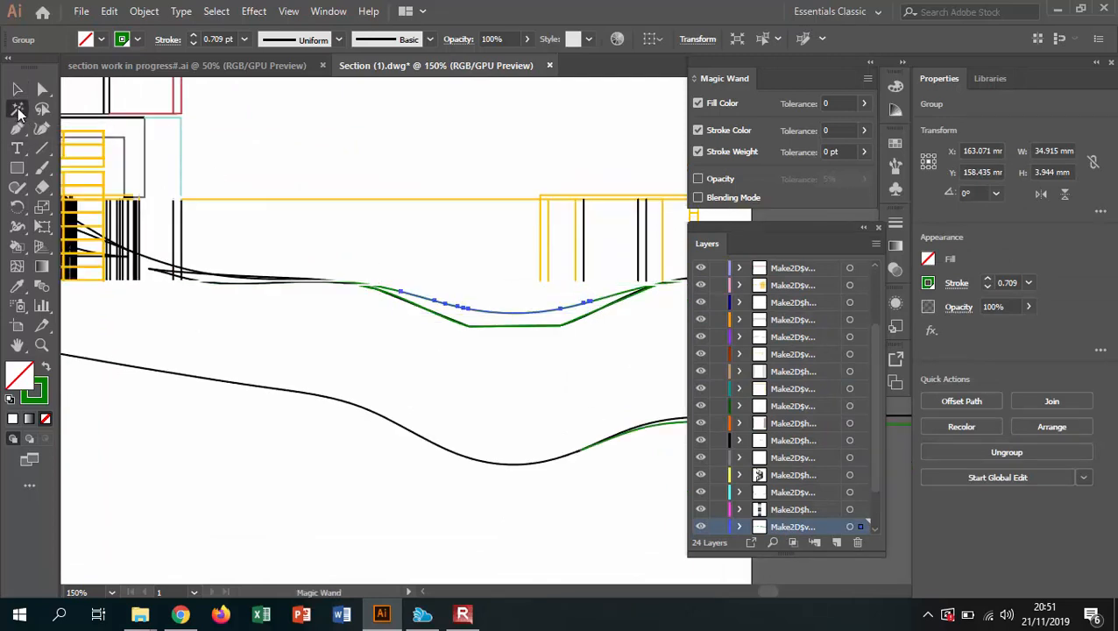
double_click(18, 110)
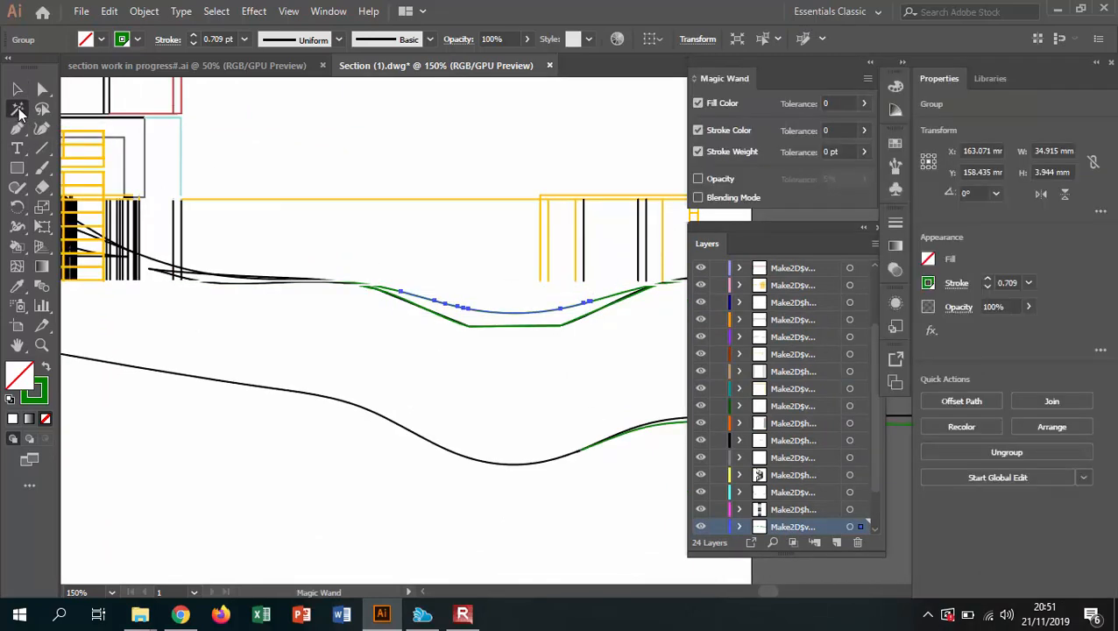
double_click(18, 110)
double_click(18, 111)
left_click(717, 103)
left_click(717, 151)
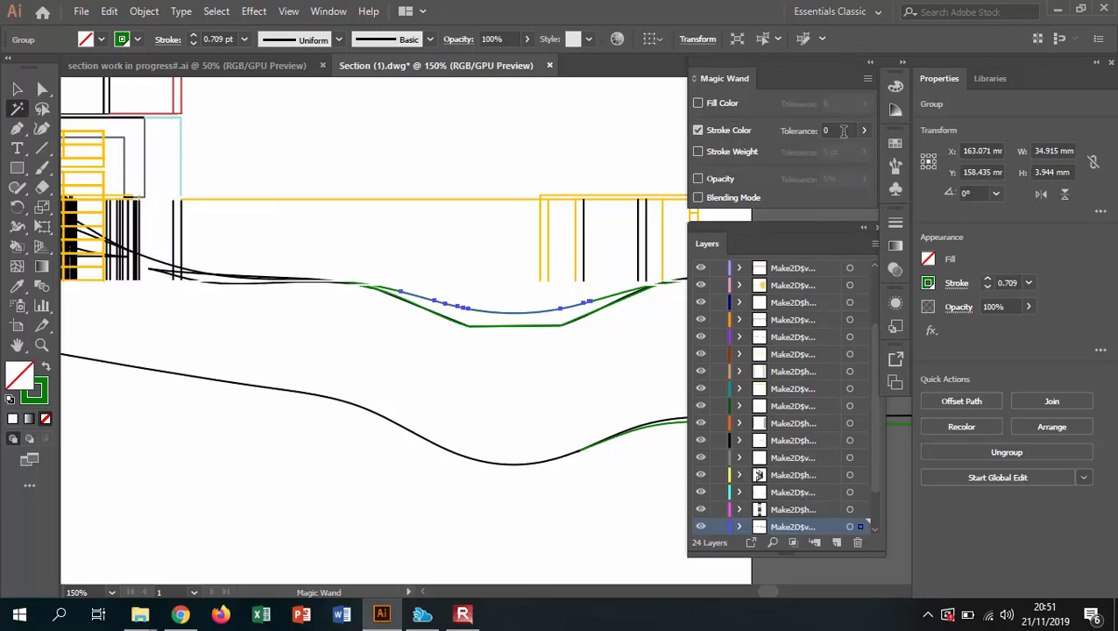
left_click(843, 131)
- Select all the green terrain lines across the drawing with the Magic Wand
left_click(508, 304)
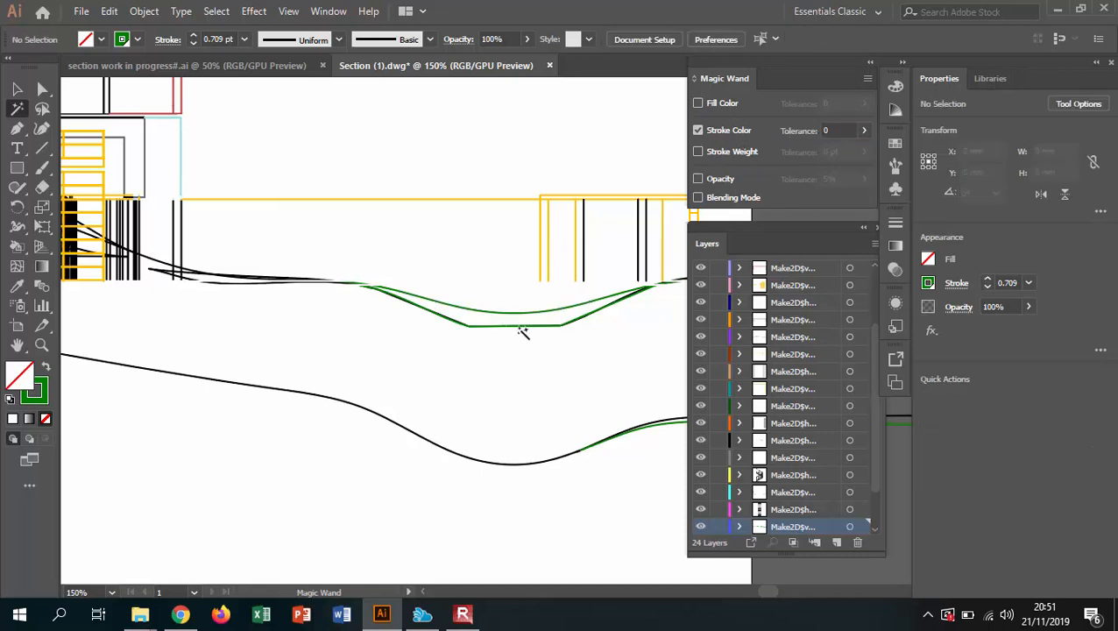
left_click(522, 329)
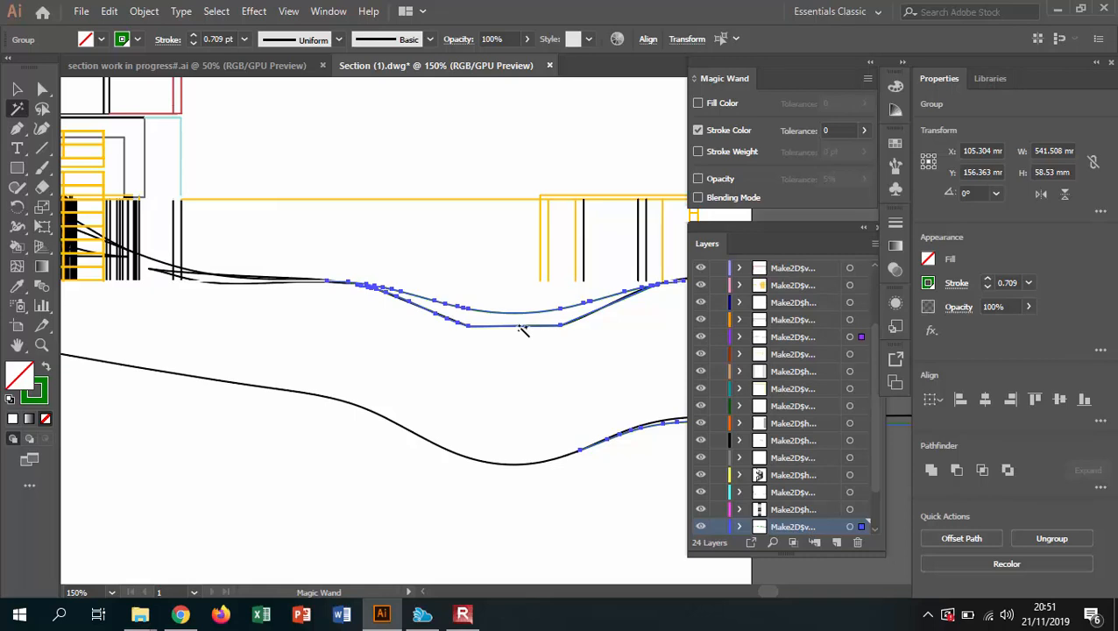
scroll(522, 329, "down", 3)
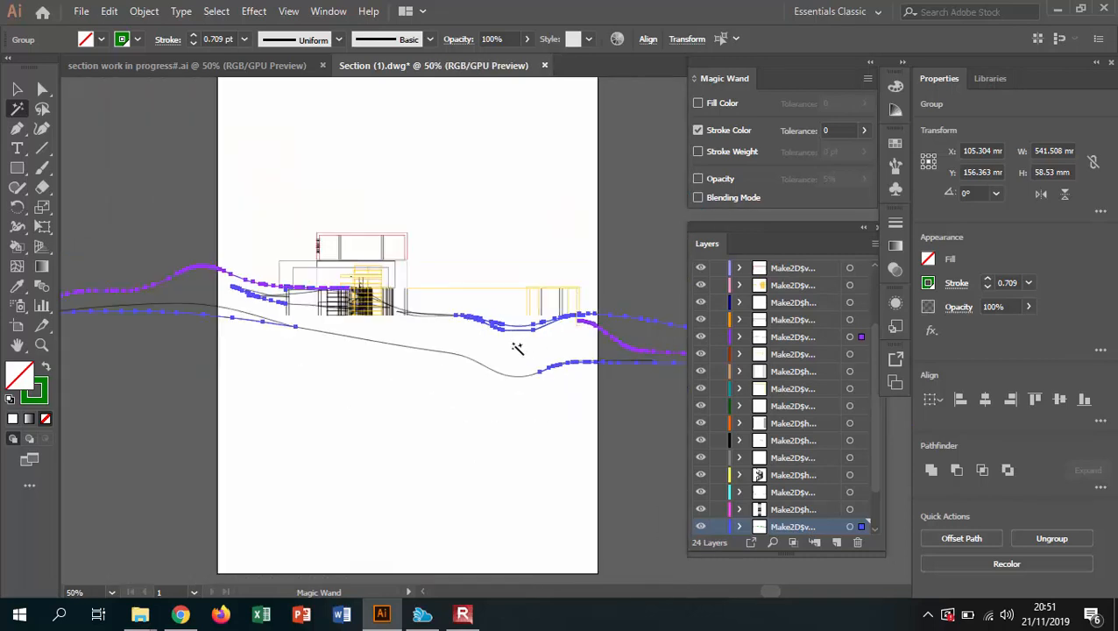
scroll(476, 324, "down", 1)
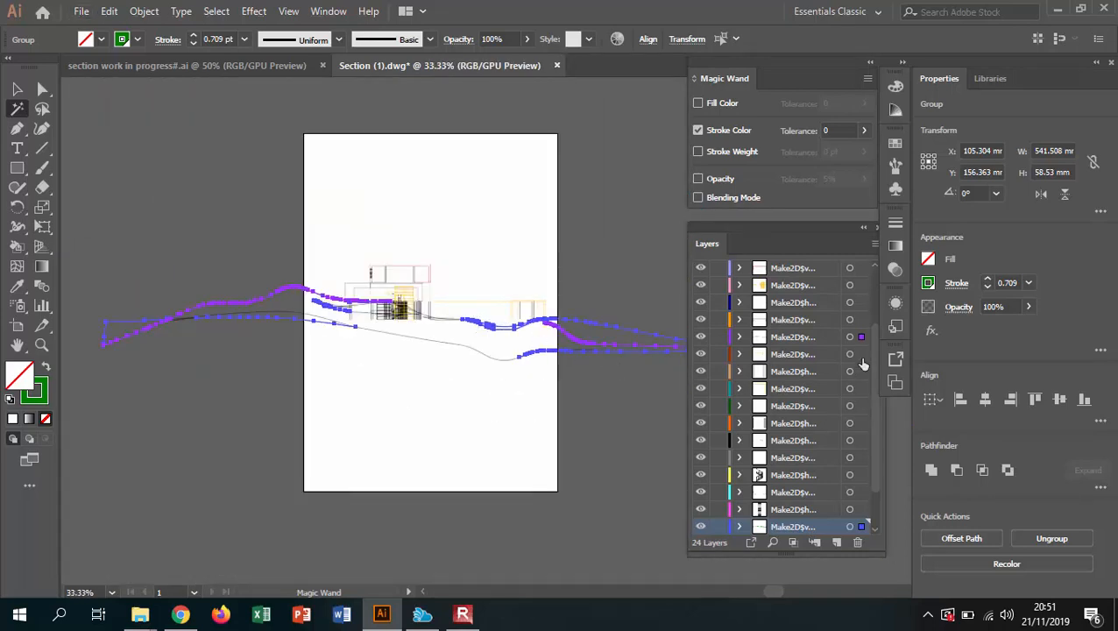
- Move the selected green lines from the purple-coded layer onto the blue-coded terrain layer and rename that layer "land"
scroll(849, 369, "up", 3)
scroll(845, 375, "down", 1)
scroll(844, 375, "down", 1)
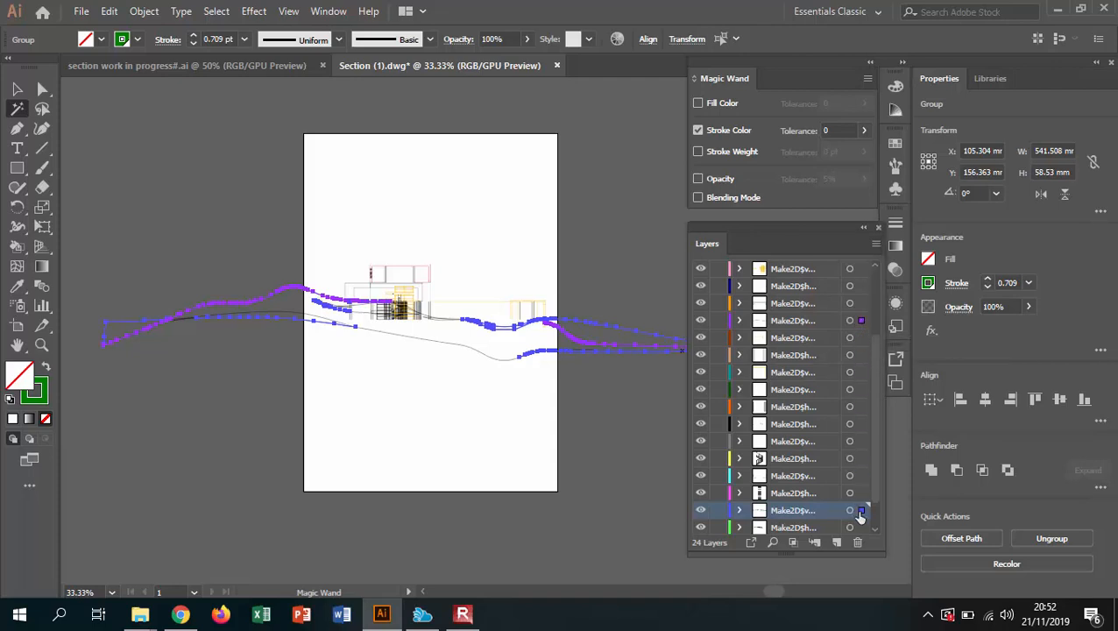
double_click(780, 510)
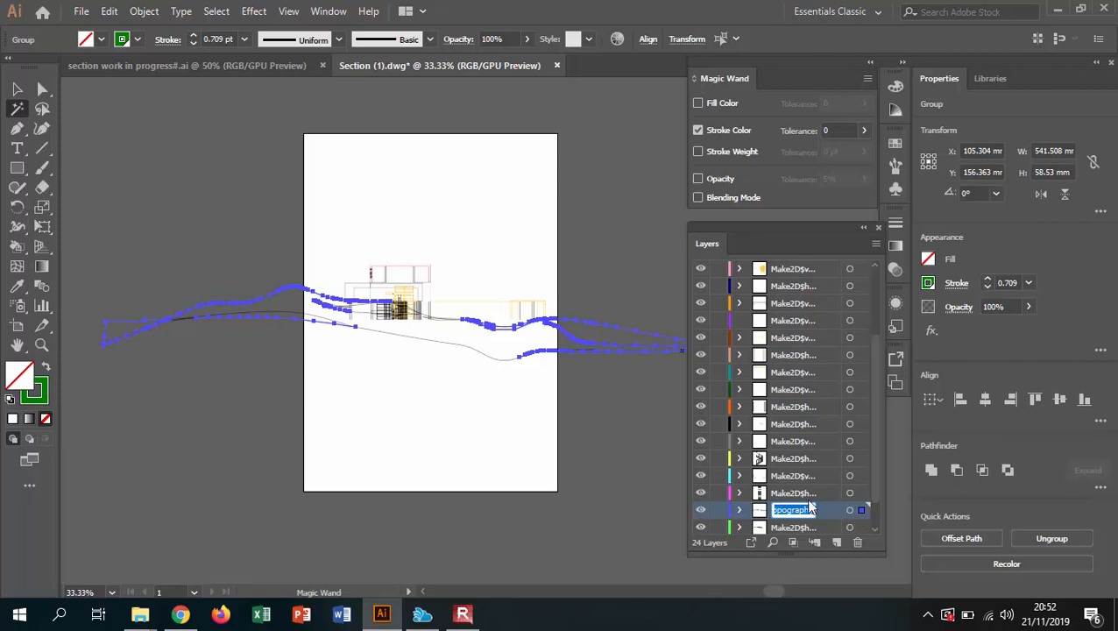
type("s")
- Toggle the land layer's visibility off and on to check which terrain lines it contains
left_click(701, 513)
left_click(701, 511)
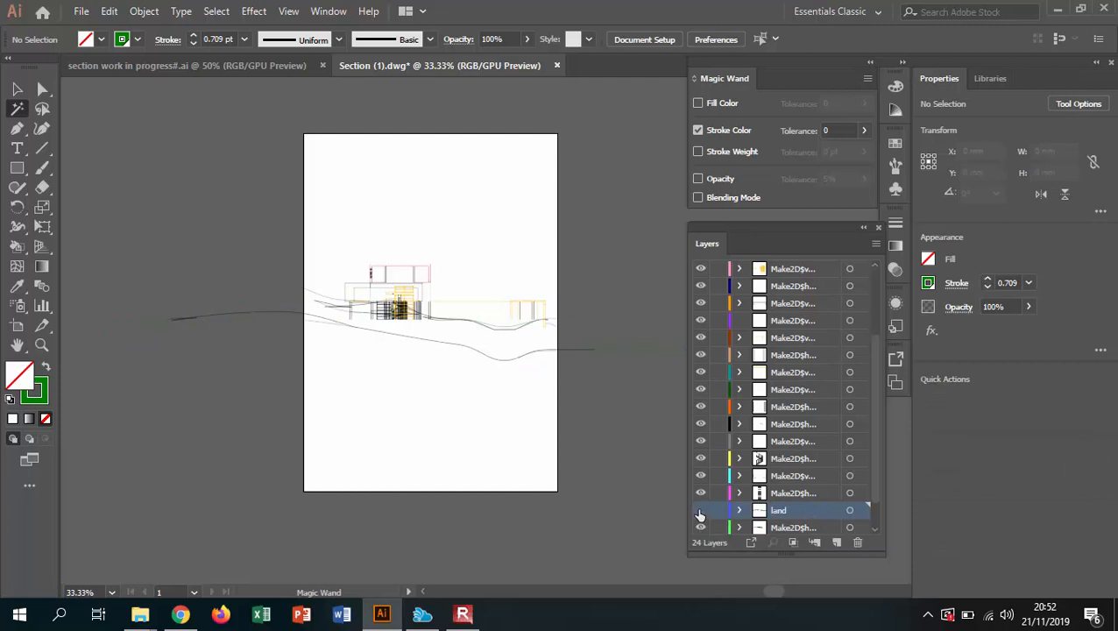
scroll(644, 342, "up", 4)
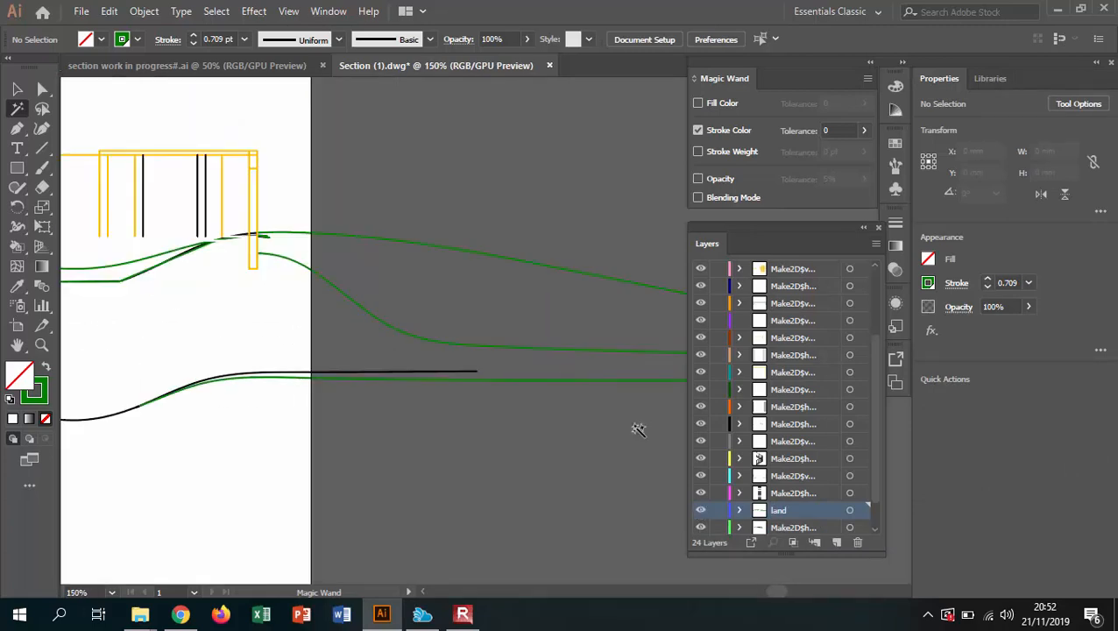
left_click(700, 510)
left_click(701, 510)
scroll(821, 406, "down", 1)
scroll(640, 394, "down", 3)
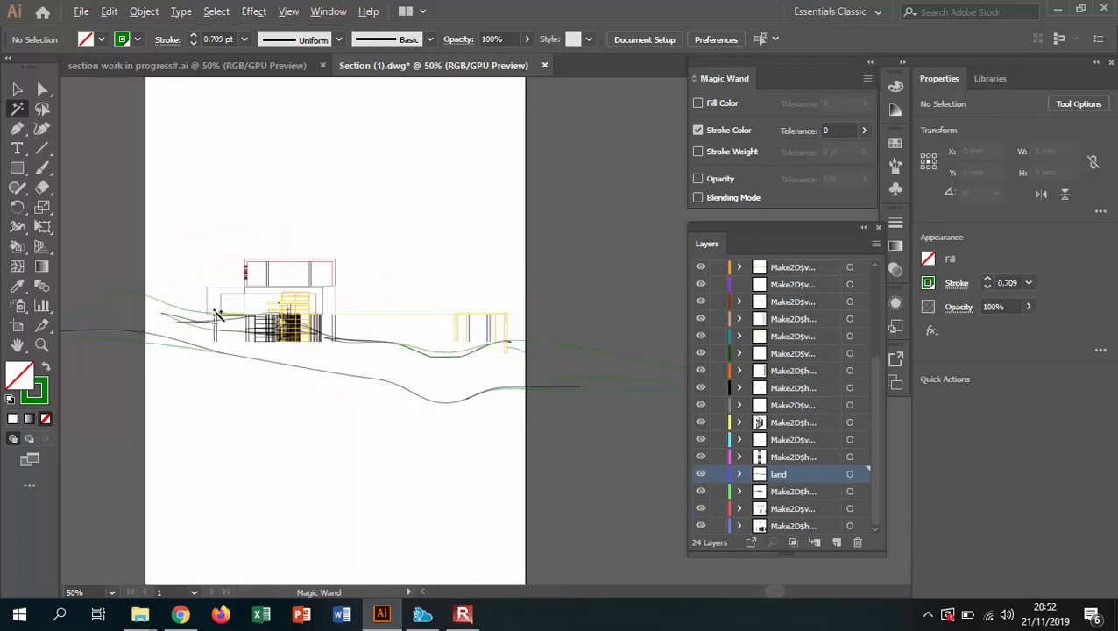
- Compare the building linework and layers with the coloured 3D model image open in Chrome, returning to the Illustrator section drawing
scroll(219, 314, "up", 2)
key("v")
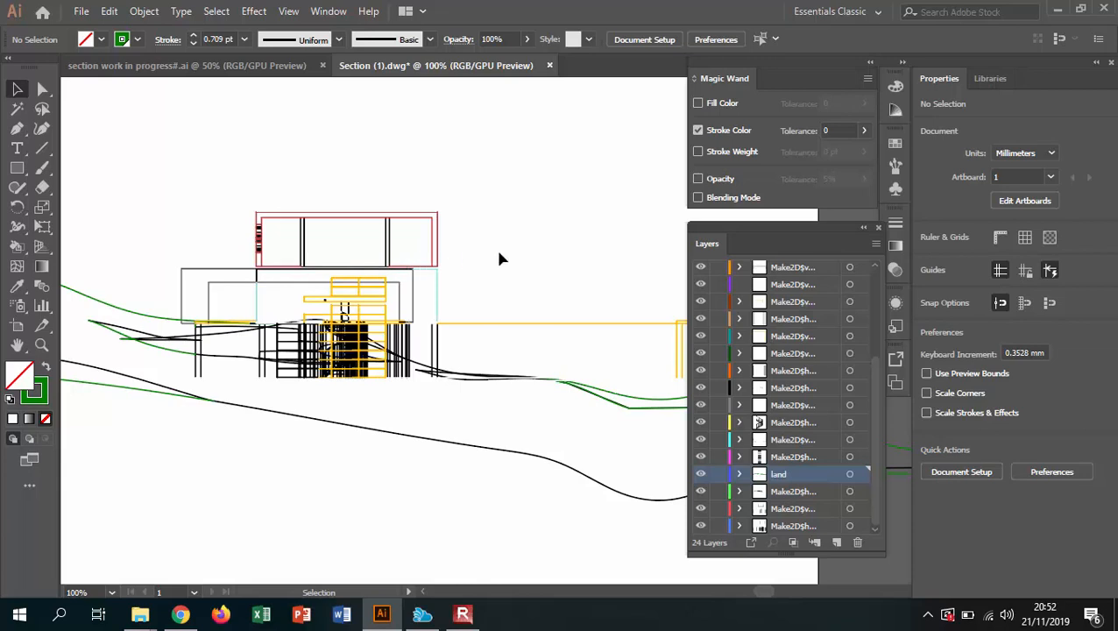
scroll(290, 210, "up", 3)
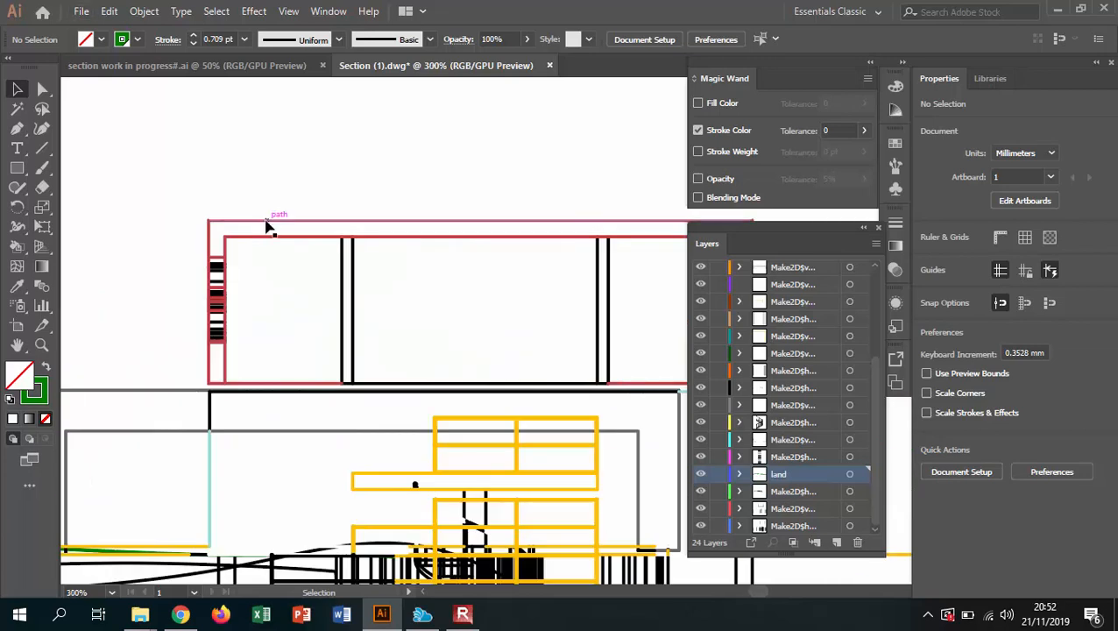
scroll(821, 305, "up", 3)
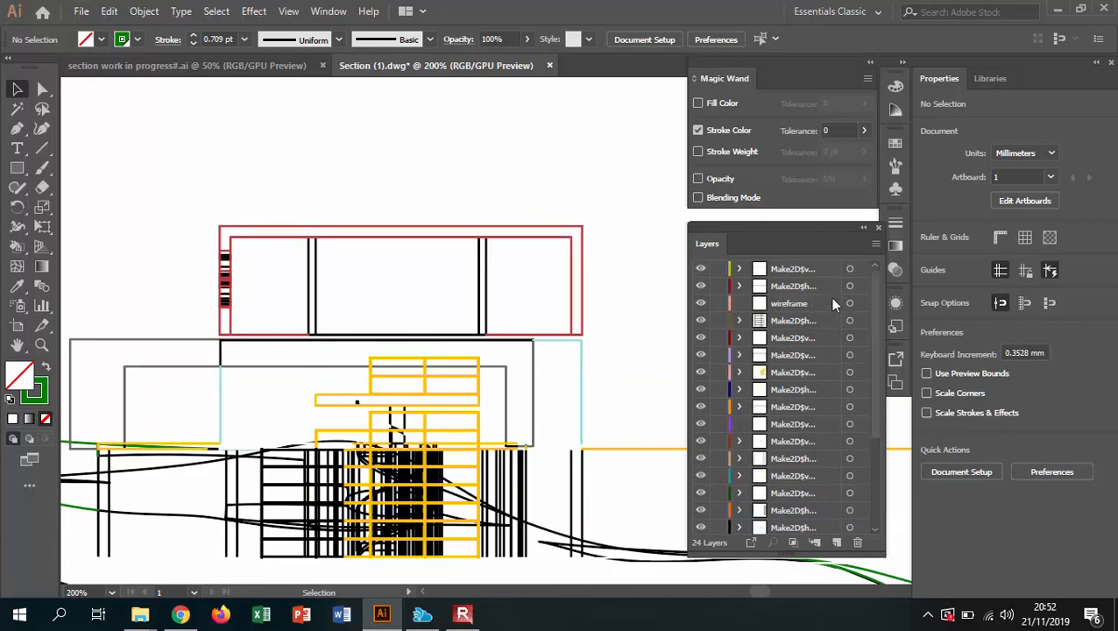
scroll(577, 292, "down", 1)
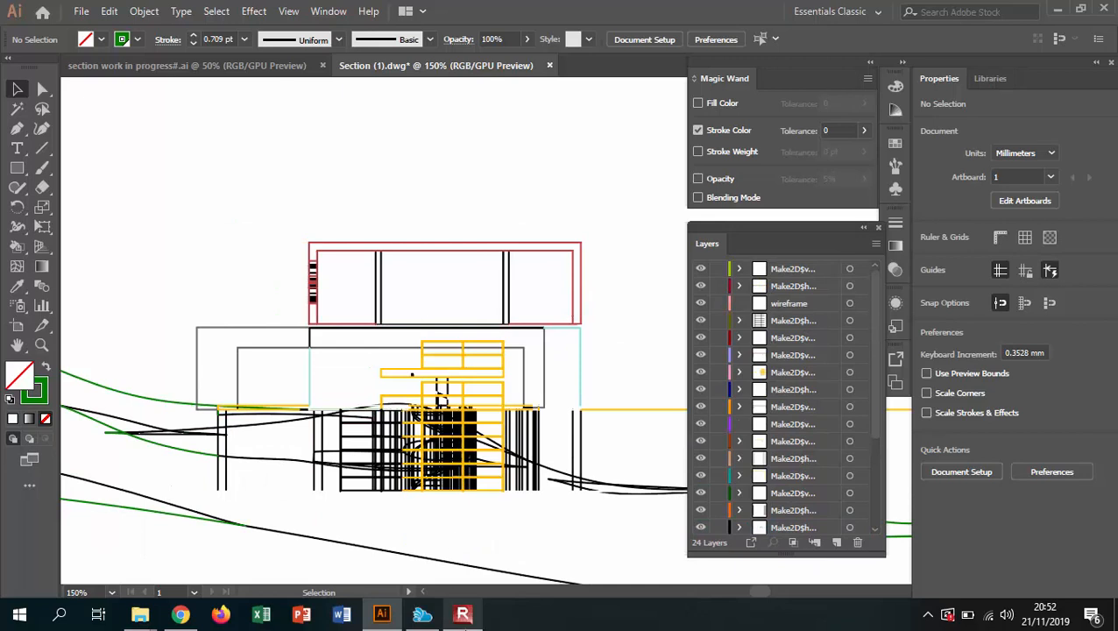
left_click(463, 613)
left_click(463, 613)
left_click(181, 614)
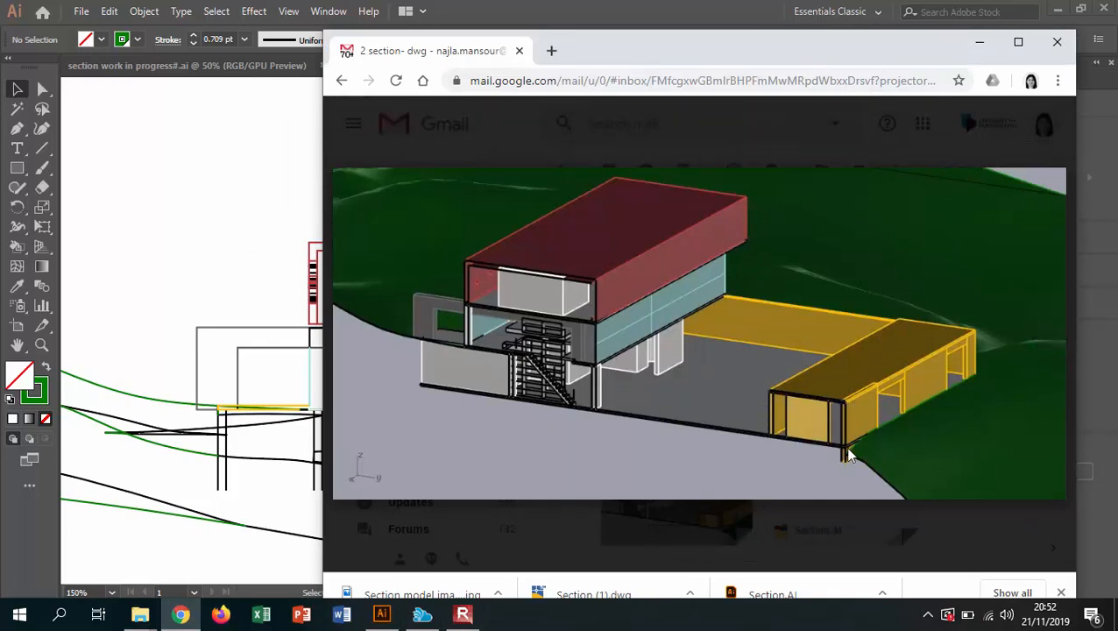
left_click(165, 277)
scroll(165, 277, "down", 2)
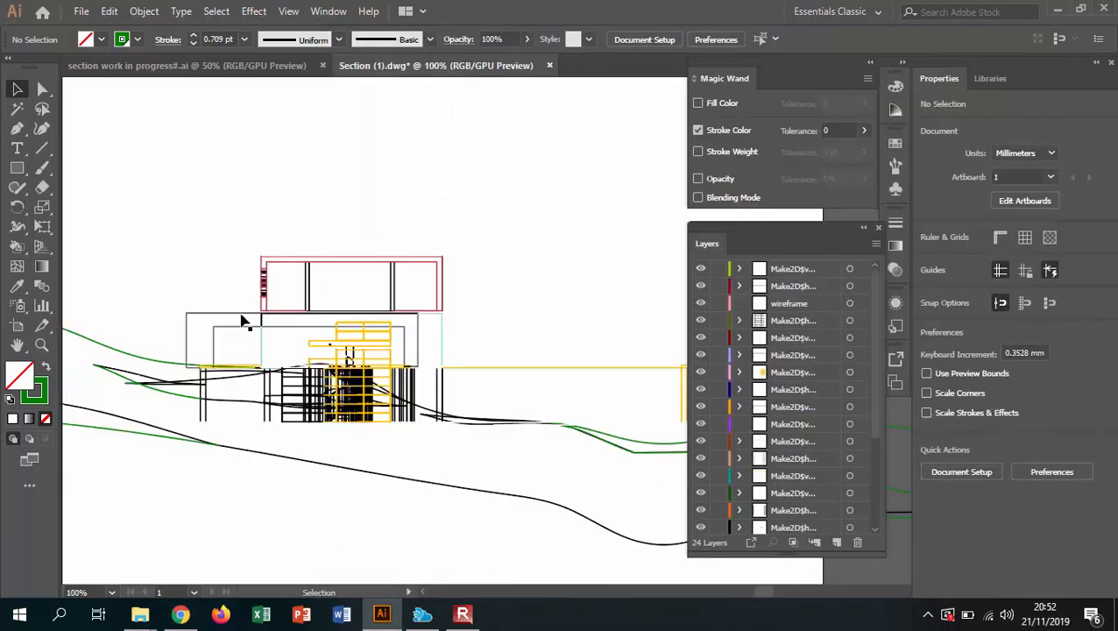
scroll(655, 415, "up", 3)
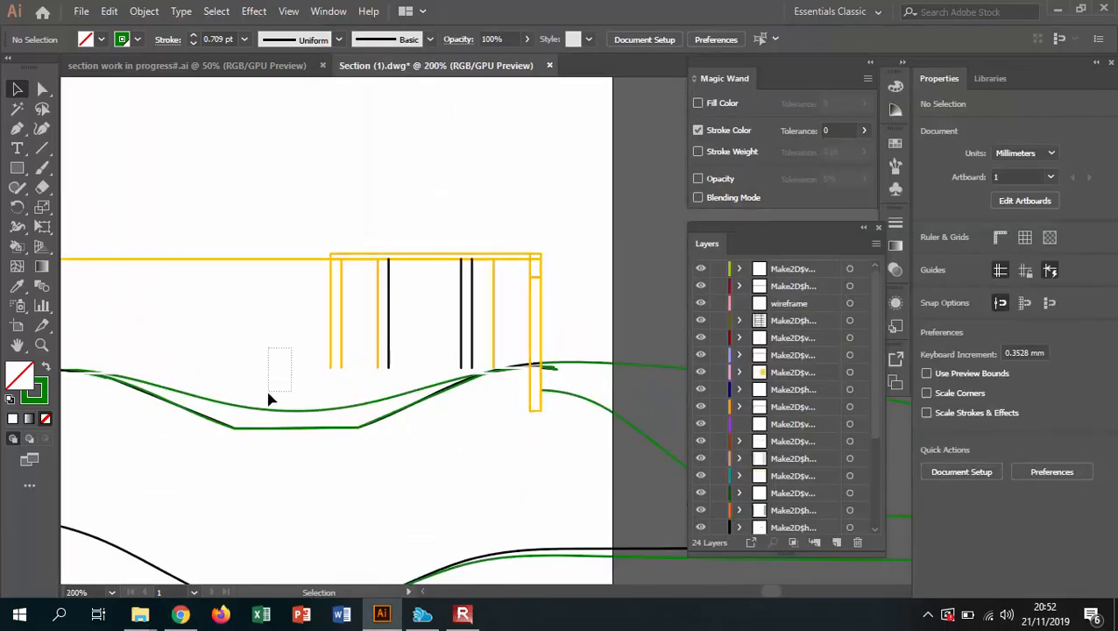
left_click(271, 374)
left_click_drag(286, 327, 254, 394)
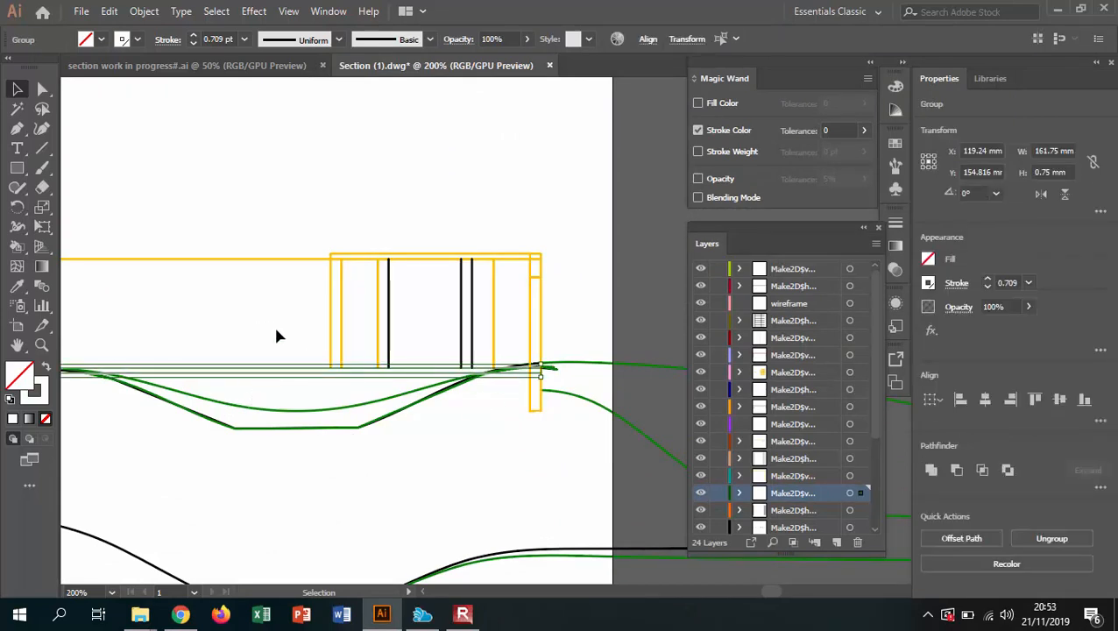
key("Delete")
key("ctrl+z")
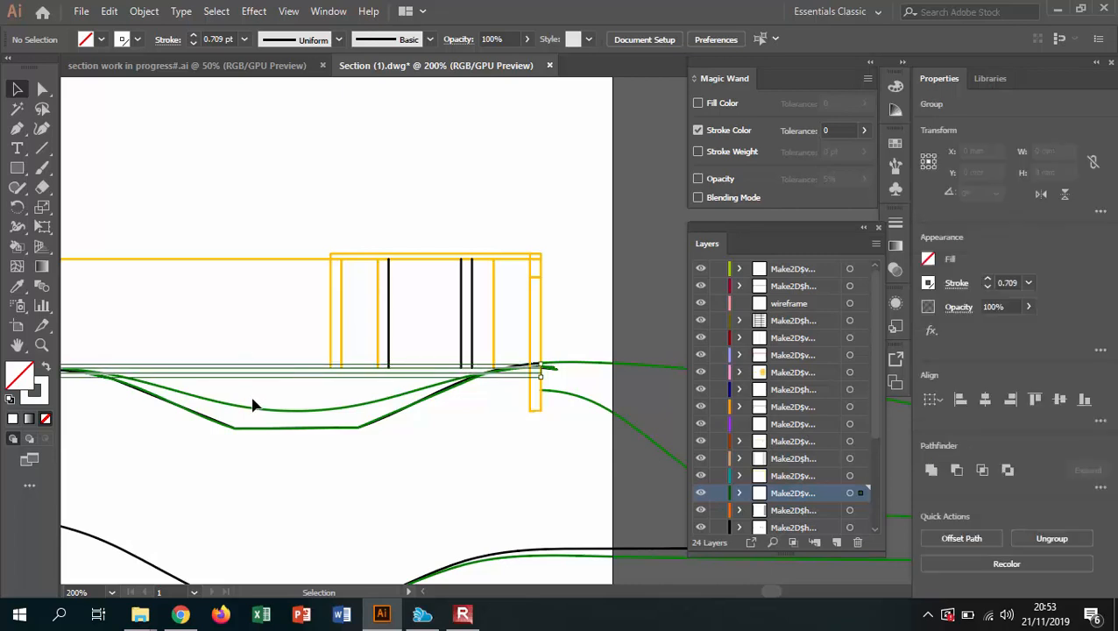
- Recolour the strokes of everything on the dark-green-coded layer containing the white ground lines with the green swatch
left_click(306, 349)
left_click(292, 370)
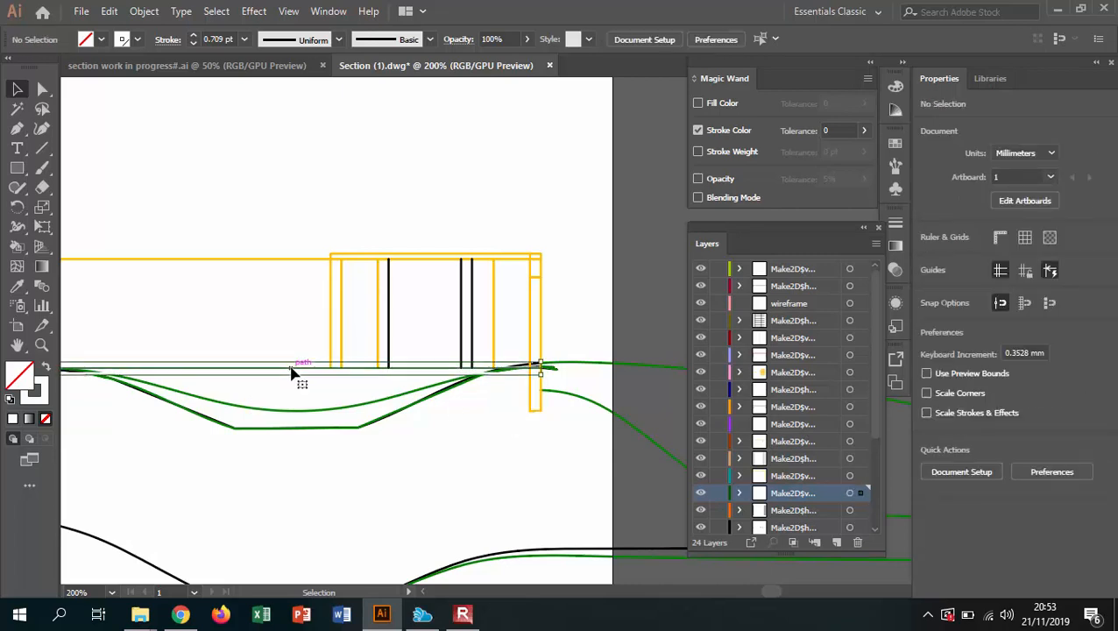
left_click(850, 494)
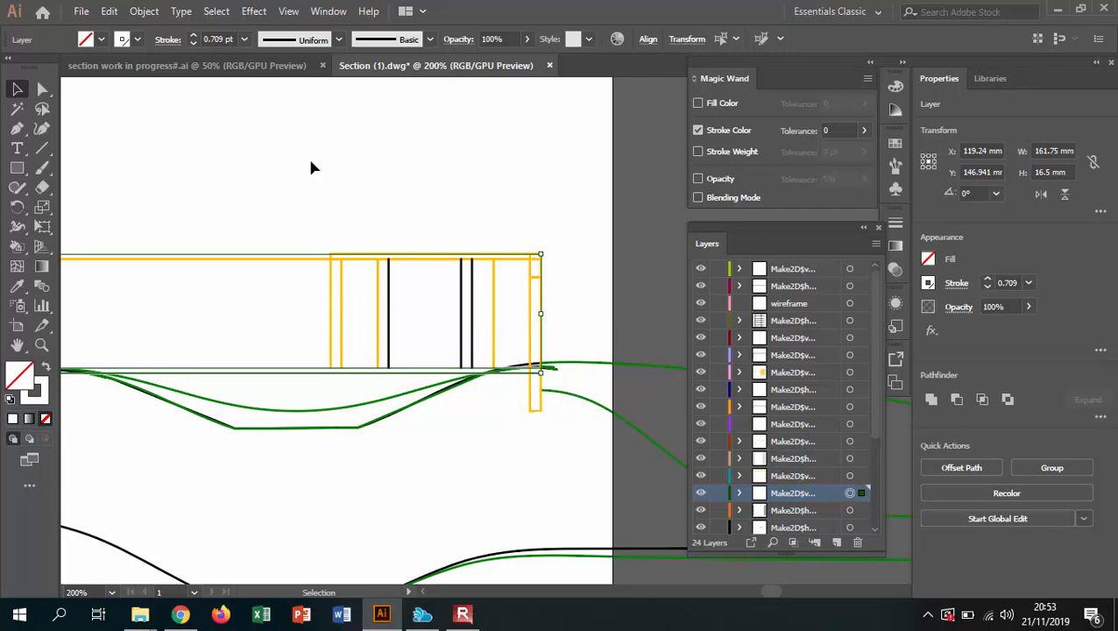
left_click(136, 40)
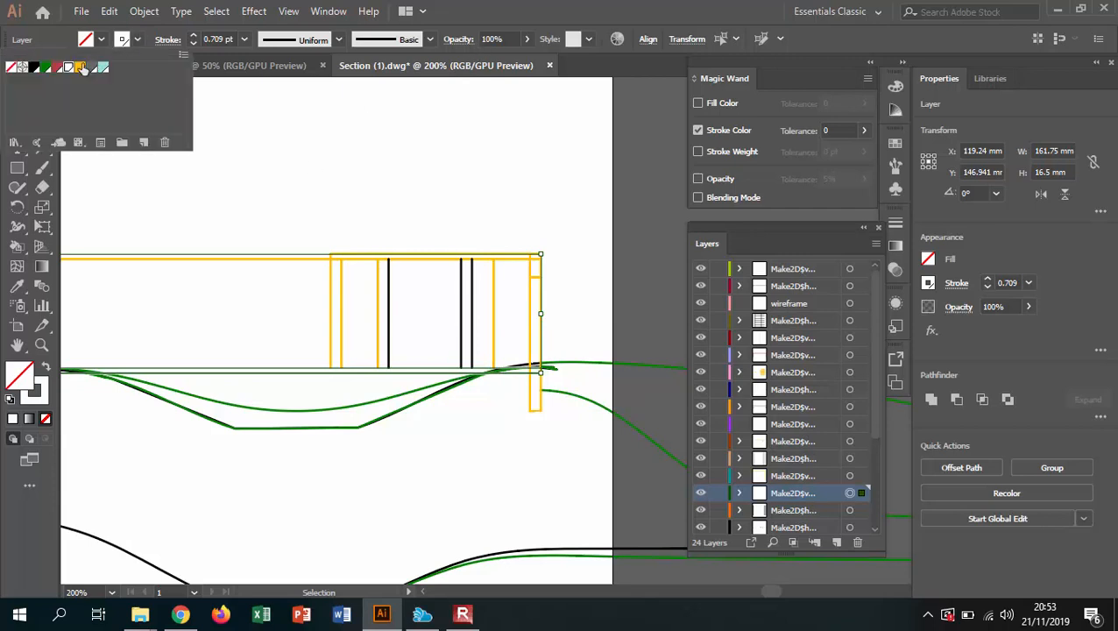
left_click(45, 68)
left_click(371, 169)
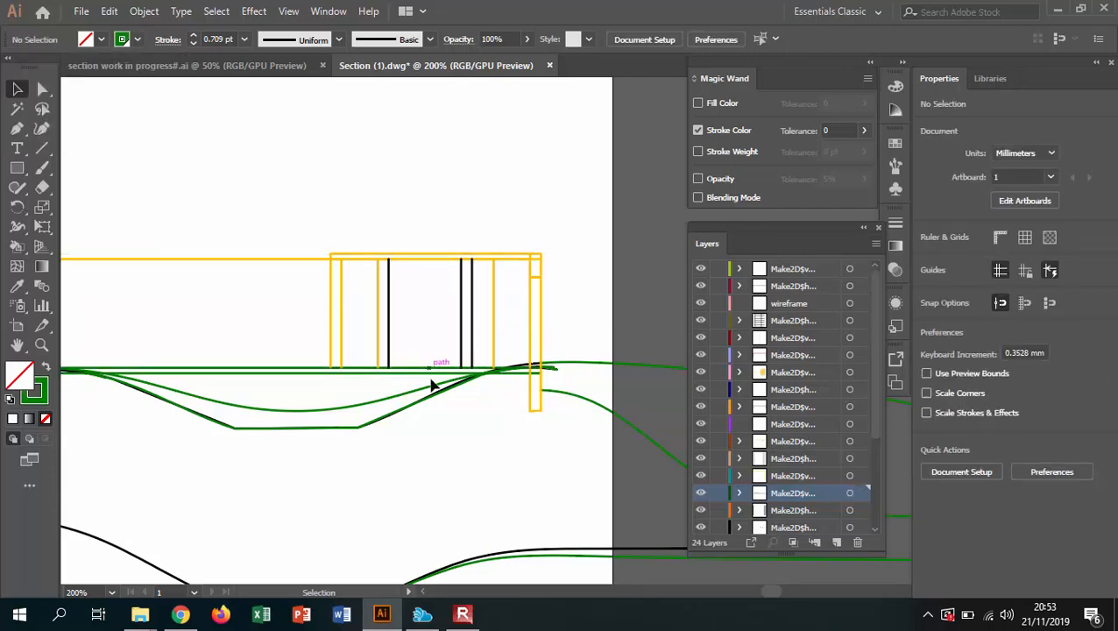
- Toggle the land layer's visibility to identify its terrain lines, leaving the layer hidden
left_click(359, 405)
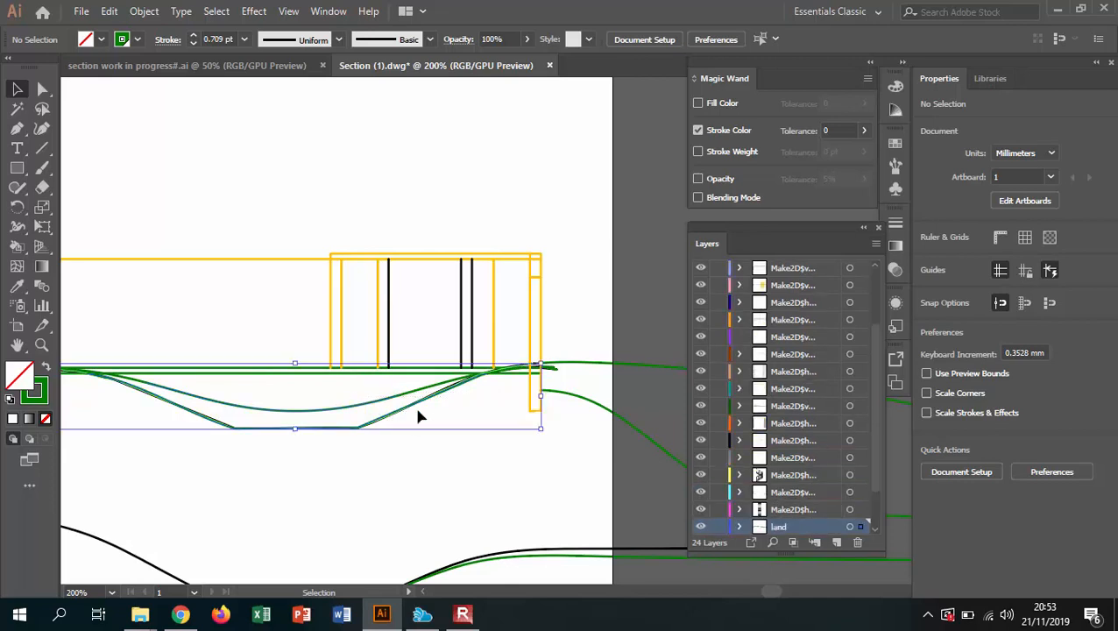
left_click(701, 528)
left_click(699, 528)
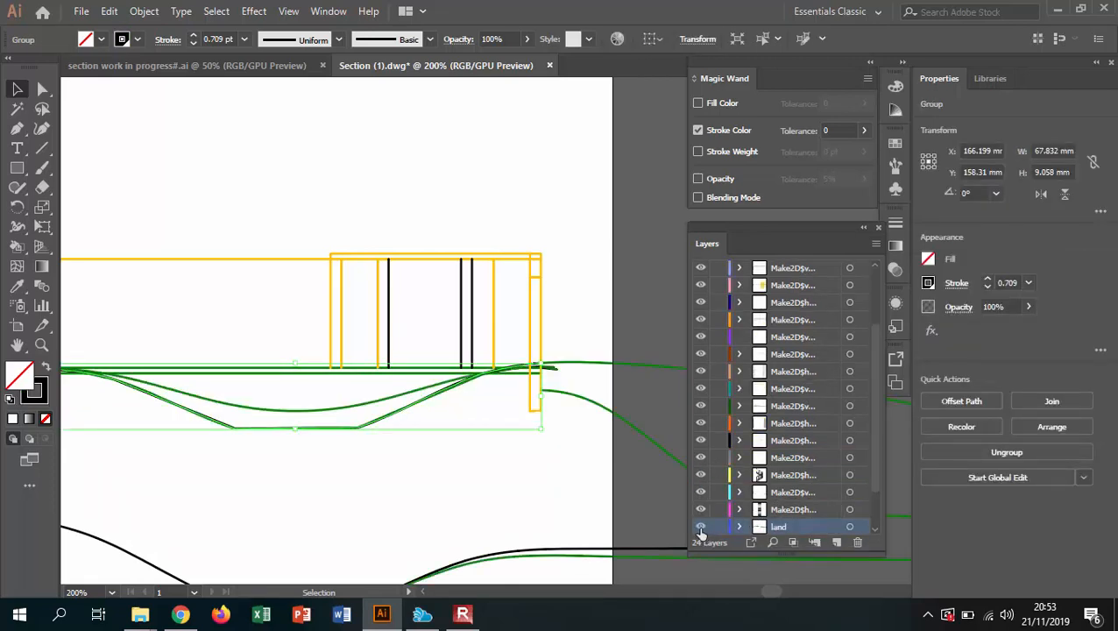
left_click(700, 529)
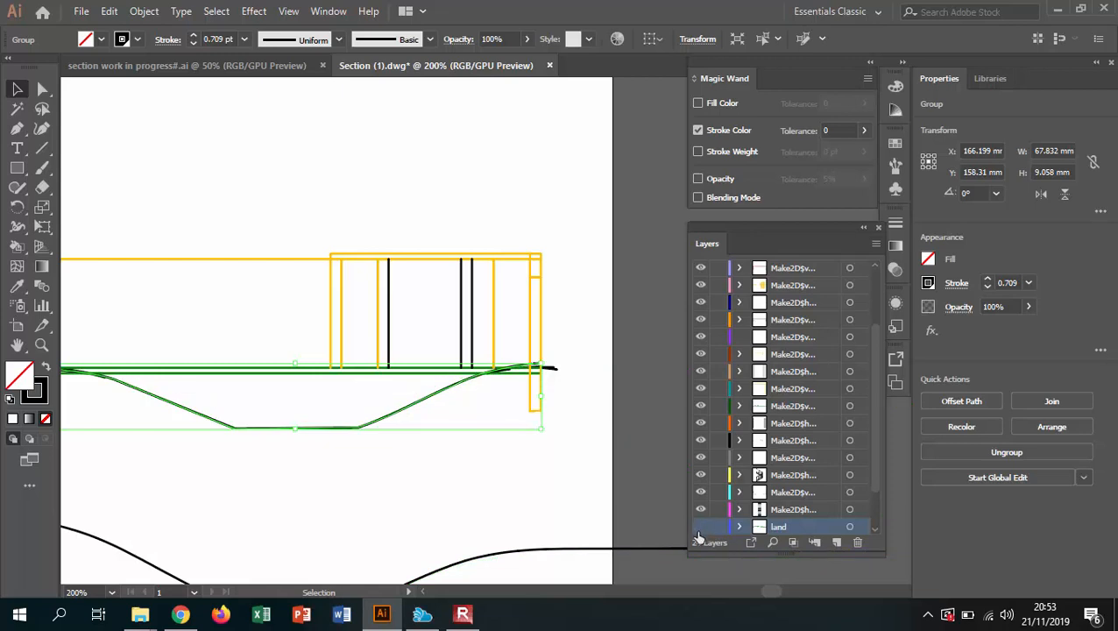
- Move the black dipping terrain line below the yellow building from the light-green-coded layer onto the land layer
scroll(721, 524, "down", 1)
left_click_drag(375, 442, 286, 397)
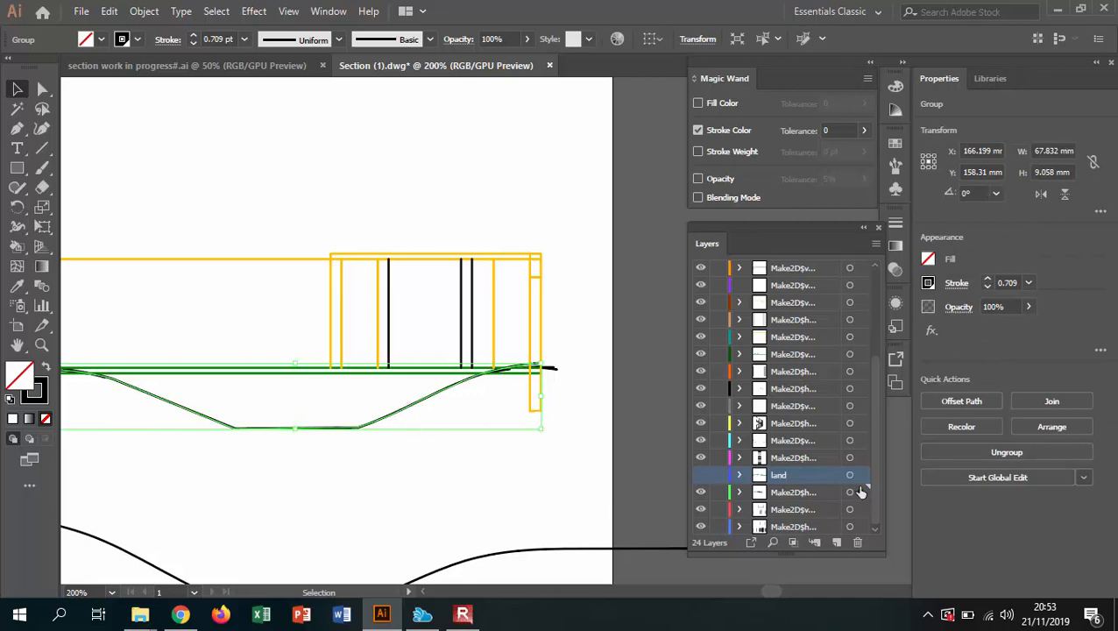
left_click(401, 425)
left_click(392, 413)
key("ctrl+3")
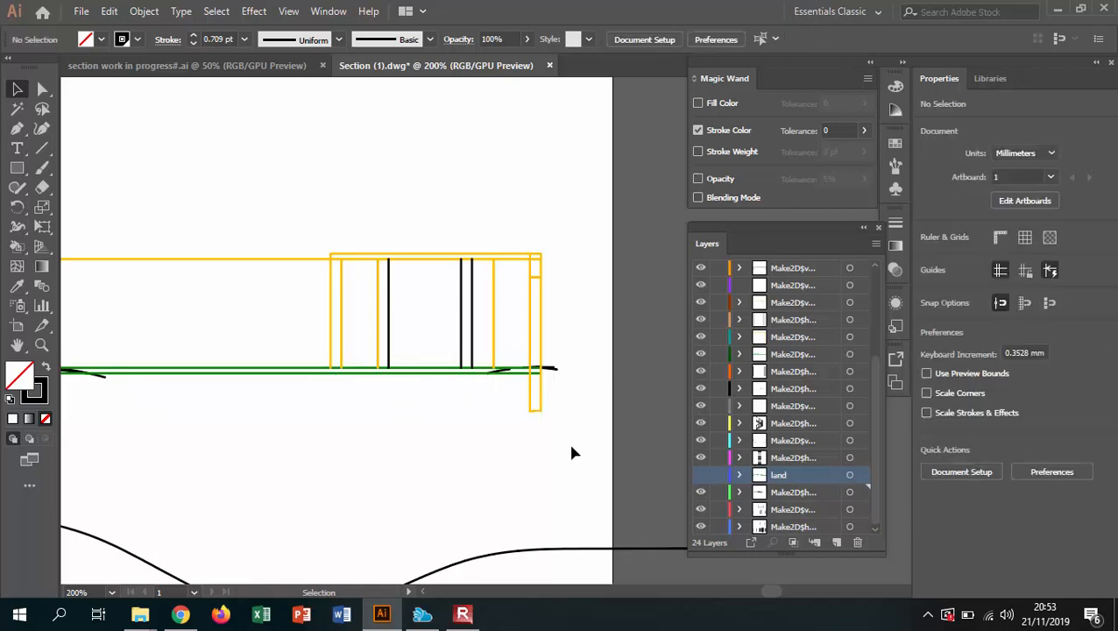
- Delete the stray black line fragments around the end of the ground line beneath the yellow building
scroll(512, 377, "up", 3)
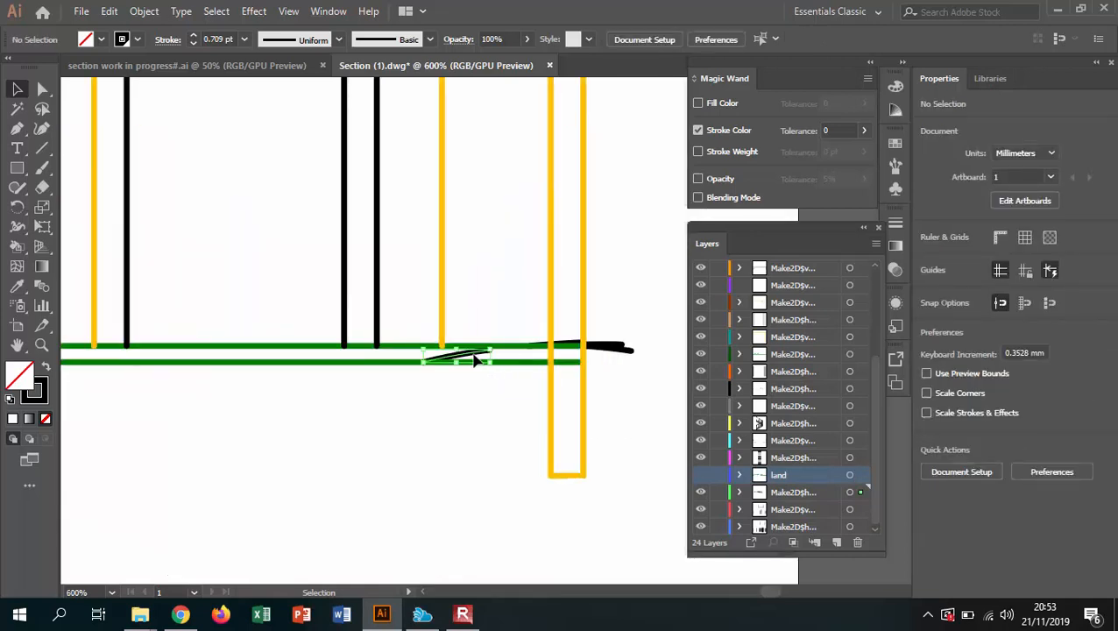
left_click(469, 359)
key("Delete")
left_click(621, 346)
key("Delete")
left_click(616, 348)
key("Delete")
left_click(629, 352)
key("Delete")
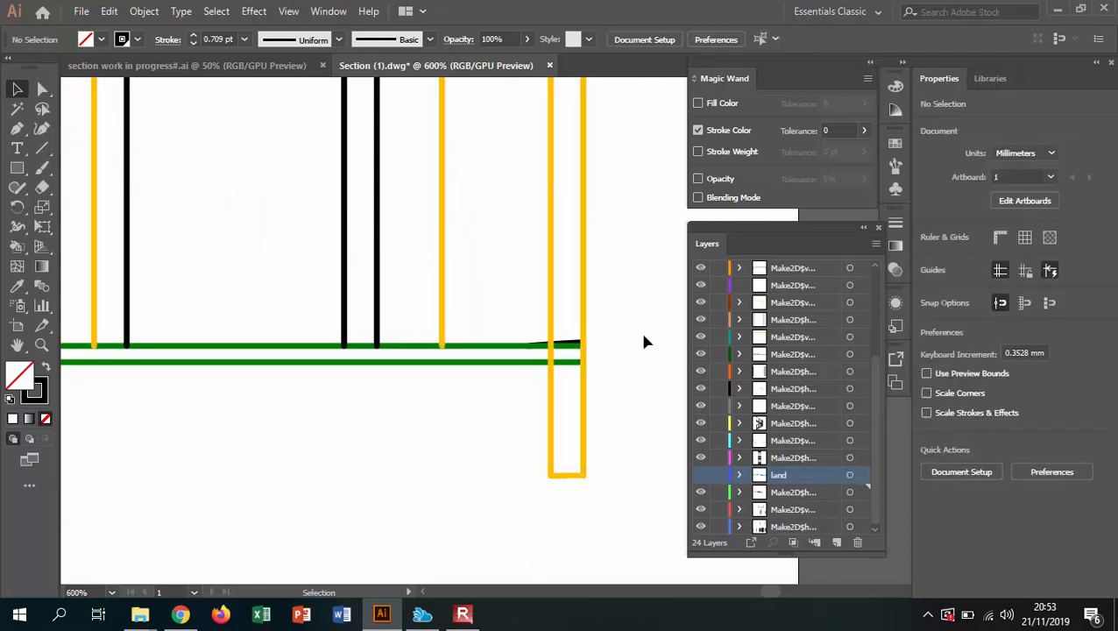
- Delete the leftover black line fragments crossing the ground line between the main building and the yellow building
scroll(645, 334, "down", 4)
scroll(178, 350, "up", 2)
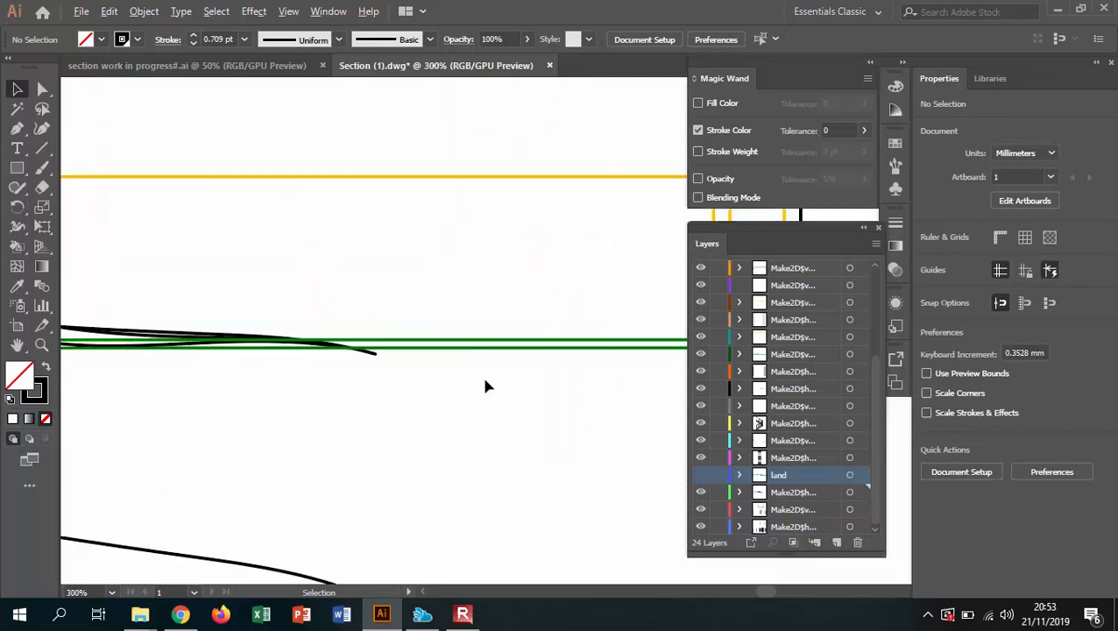
scroll(497, 382, "down", 2)
mouse_move(225, 351)
left_mouse_down()
mouse_move(230, 362)
mouse_move(327, 383)
left_mouse_up()
left_click(461, 385)
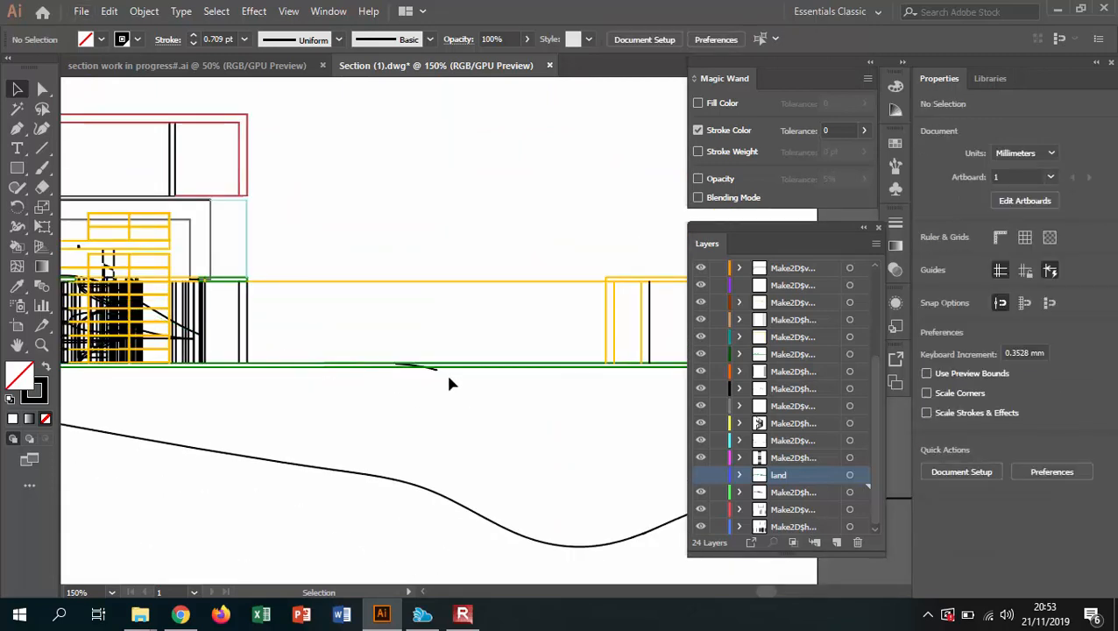
left_click(424, 372)
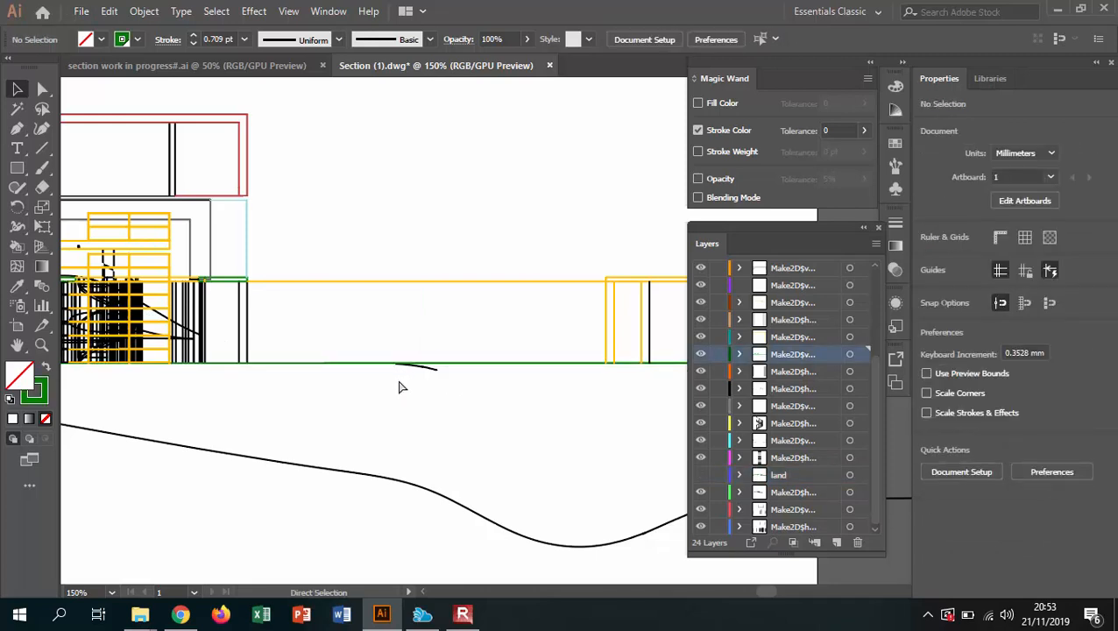
scroll(412, 381, "up", 2)
left_click(440, 366)
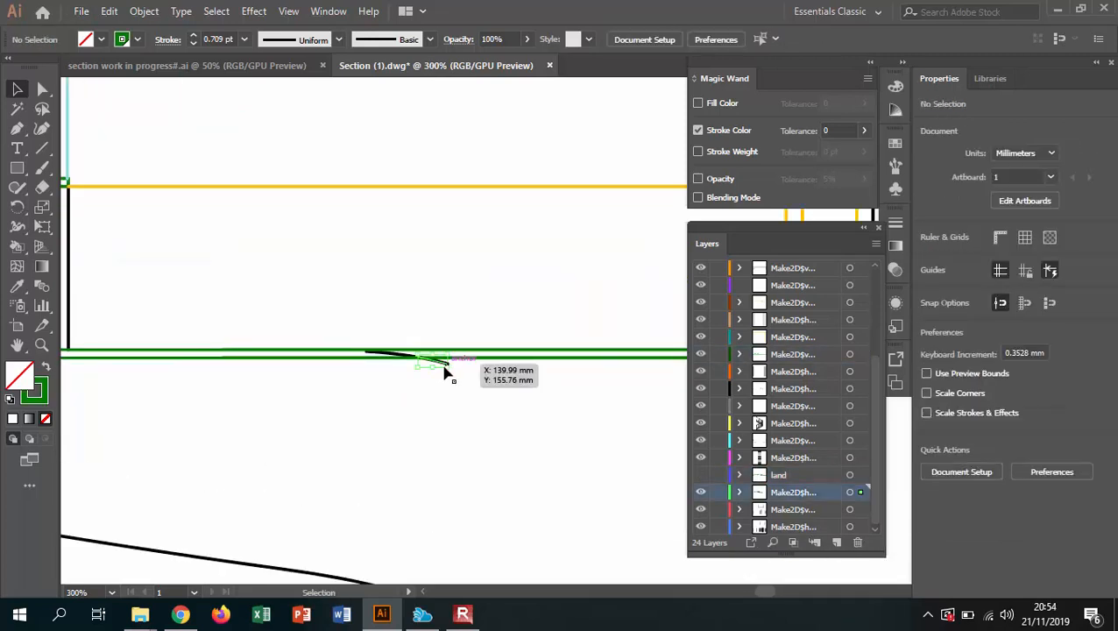
key("Delete")
left_click(394, 360)
key("Delete")
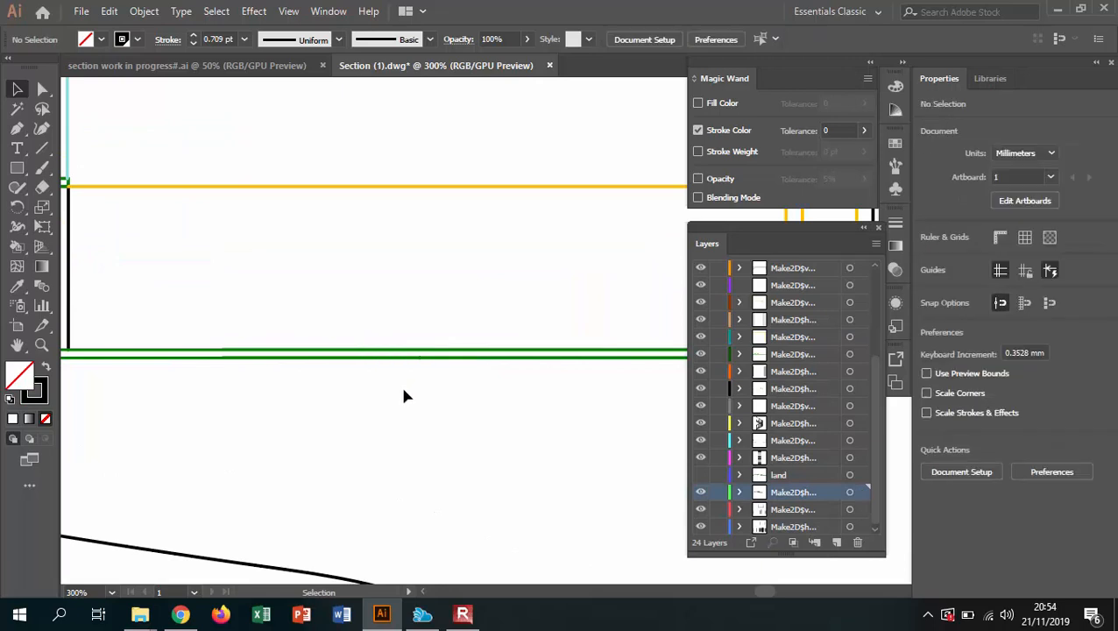
- Move the long black terrain line below the buildings from the light-green-coded layer onto the land layer
scroll(361, 355, "down", 2)
scroll(368, 364, "down", 2)
left_click_drag(492, 408, 163, 448)
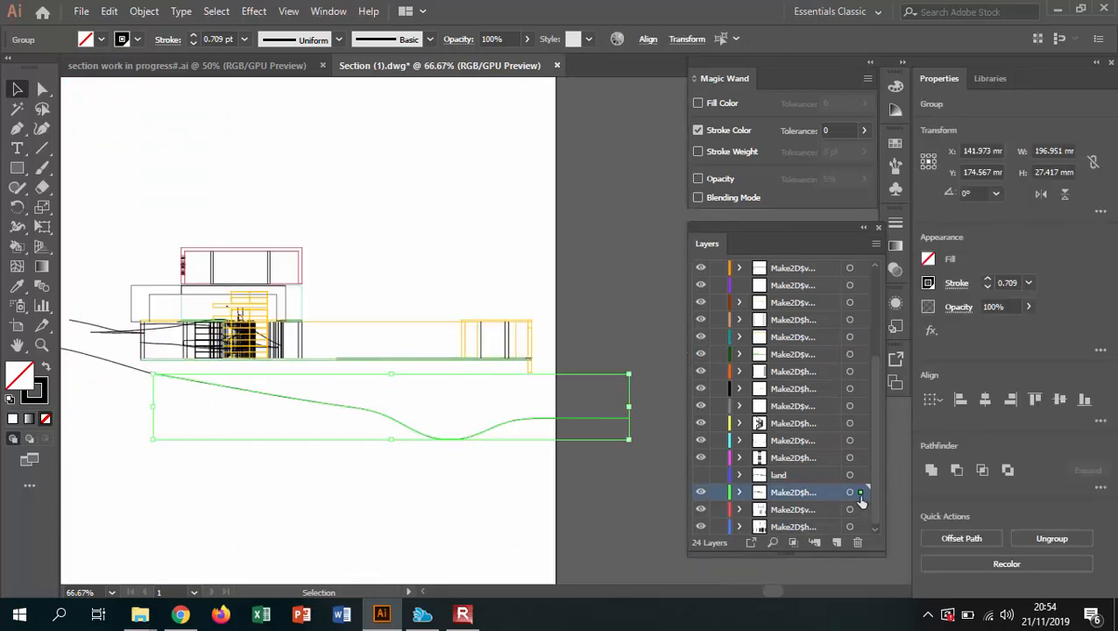
left_click_drag(862, 493, 860, 475)
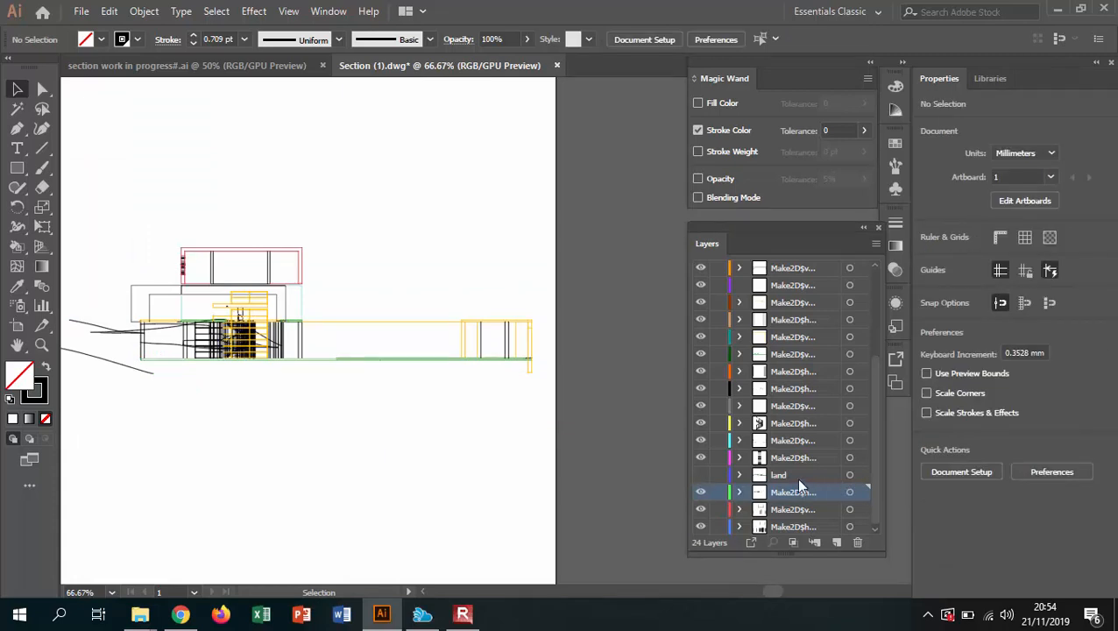
- Toggle the land layer on and off to check the terrain lines moved onto it
left_click(700, 478)
left_click(700, 478)
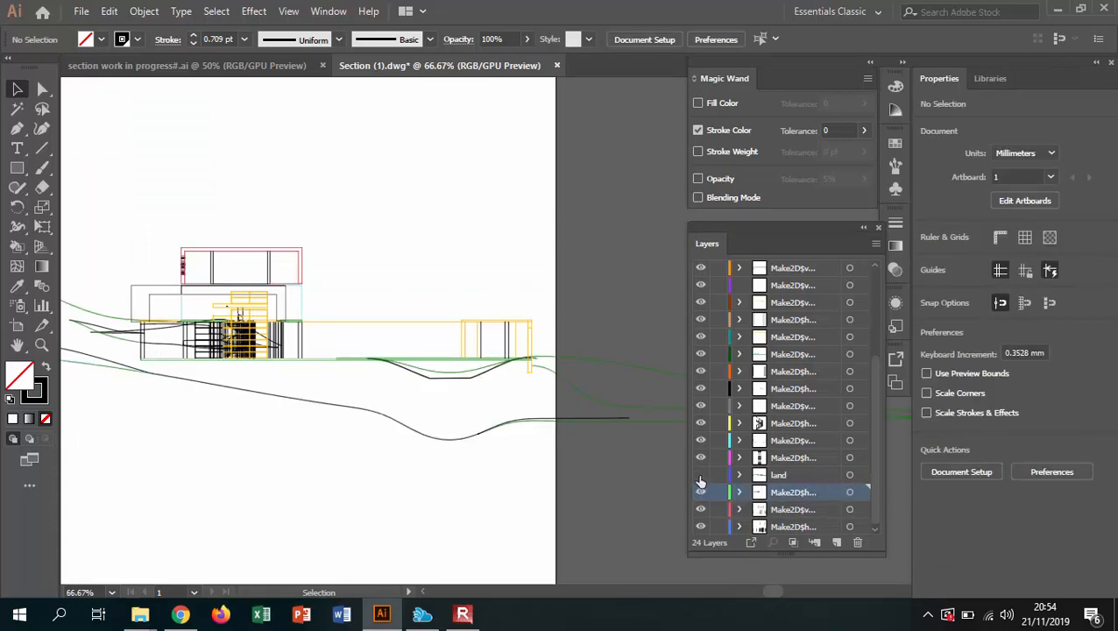
left_click(700, 479)
left_click(702, 481)
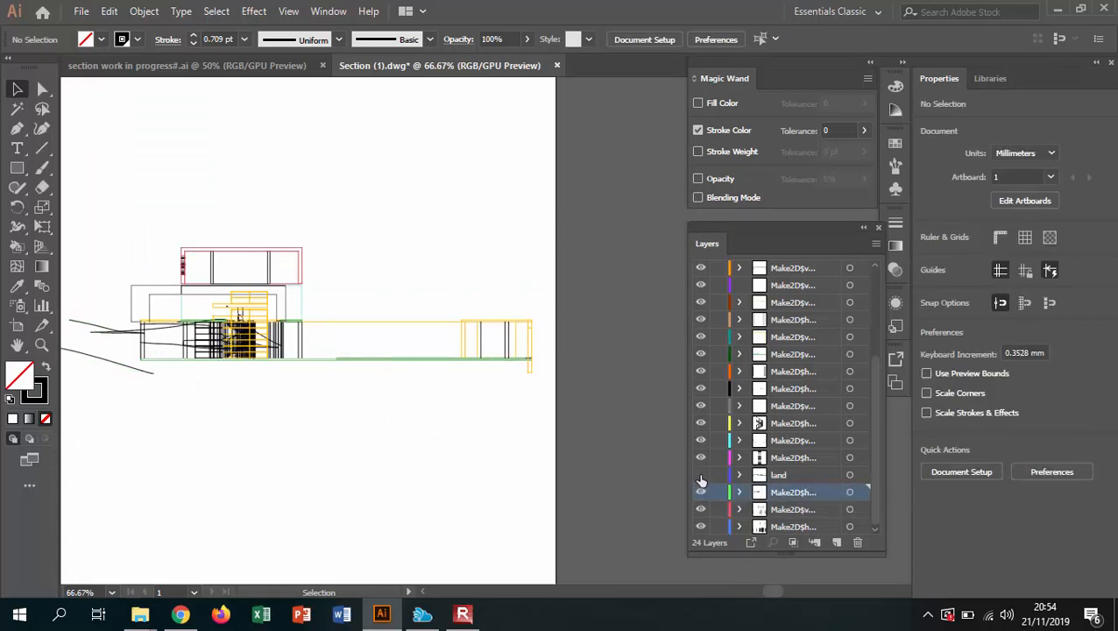
scroll(472, 340, "up", 2)
scroll(508, 362, "up", 2)
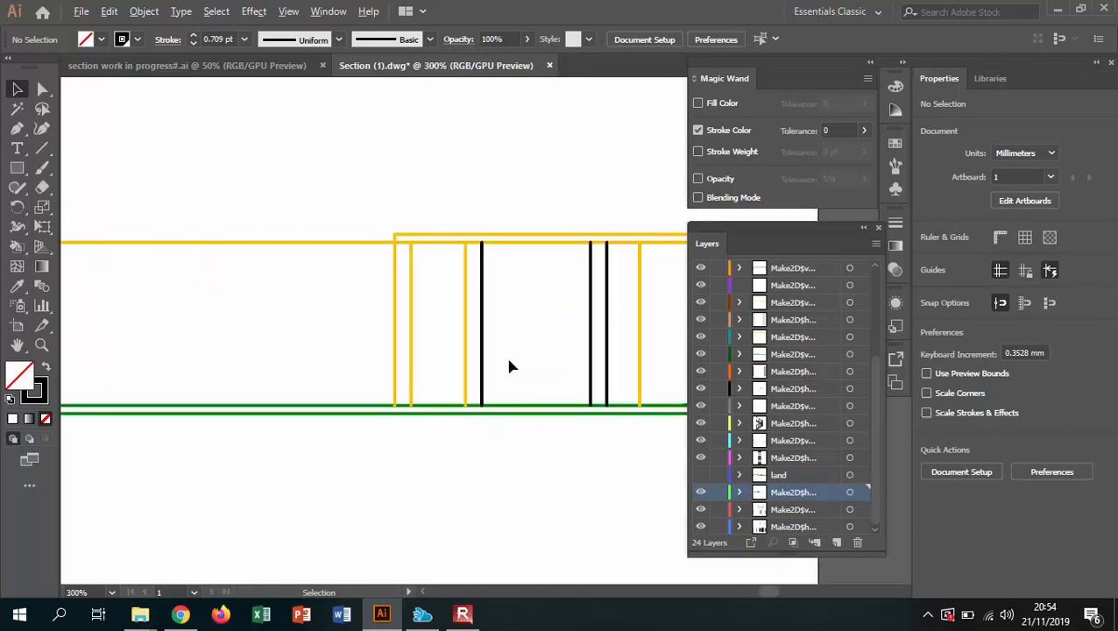
scroll(354, 384, "down", 1)
scroll(583, 324, "up", 1)
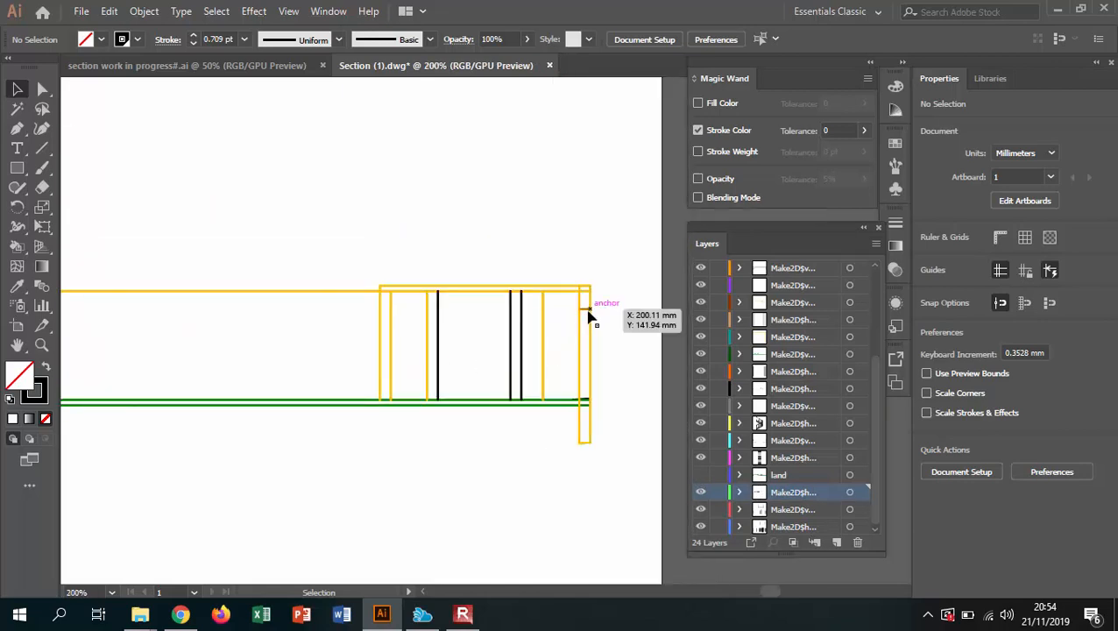